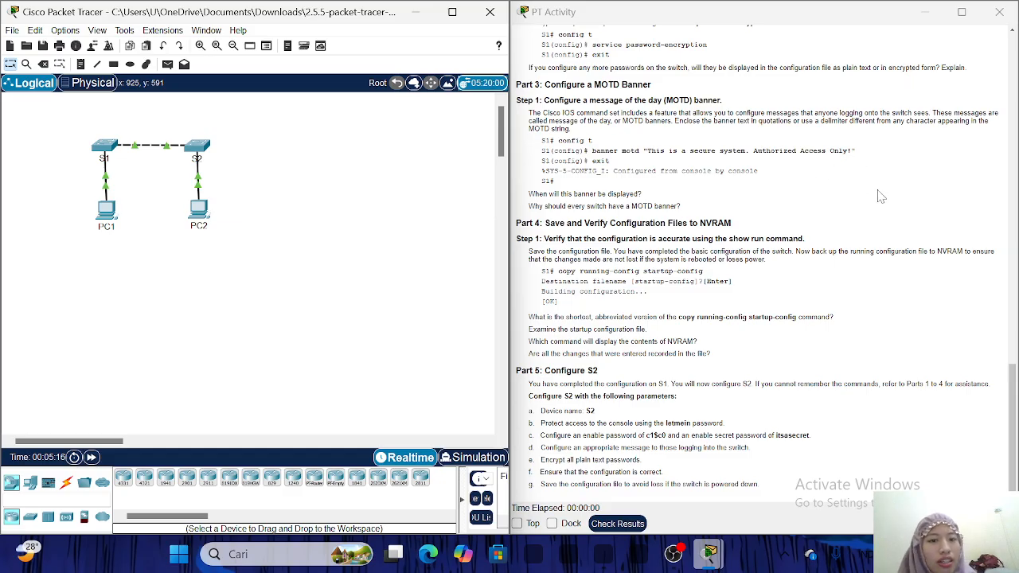
Open switch S1's command-line window and dock it on the left half of the screen.
scroll(820, 174, up, 1)
scroll(698, 172, up, 15)
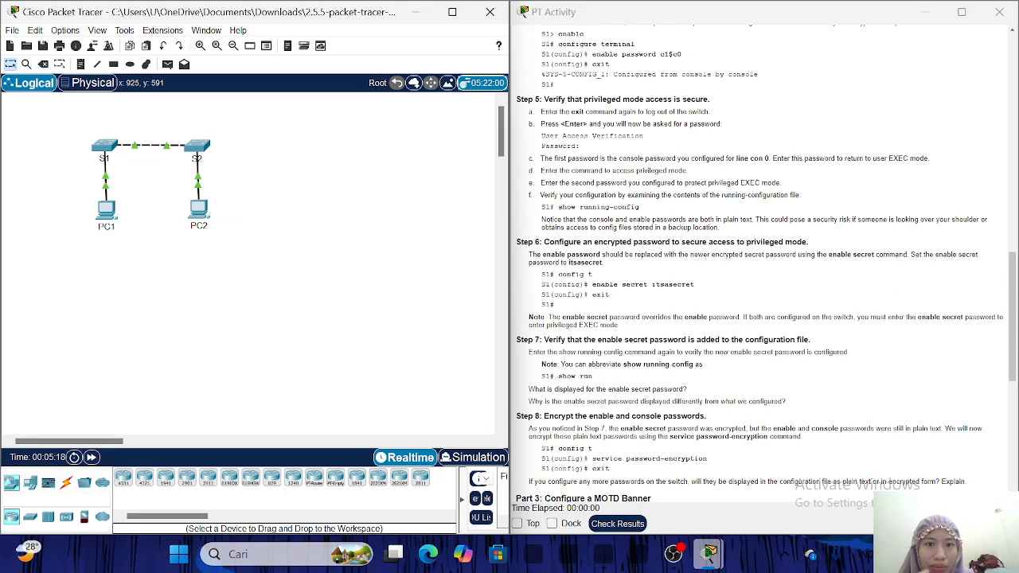
scroll(698, 172, up, 12)
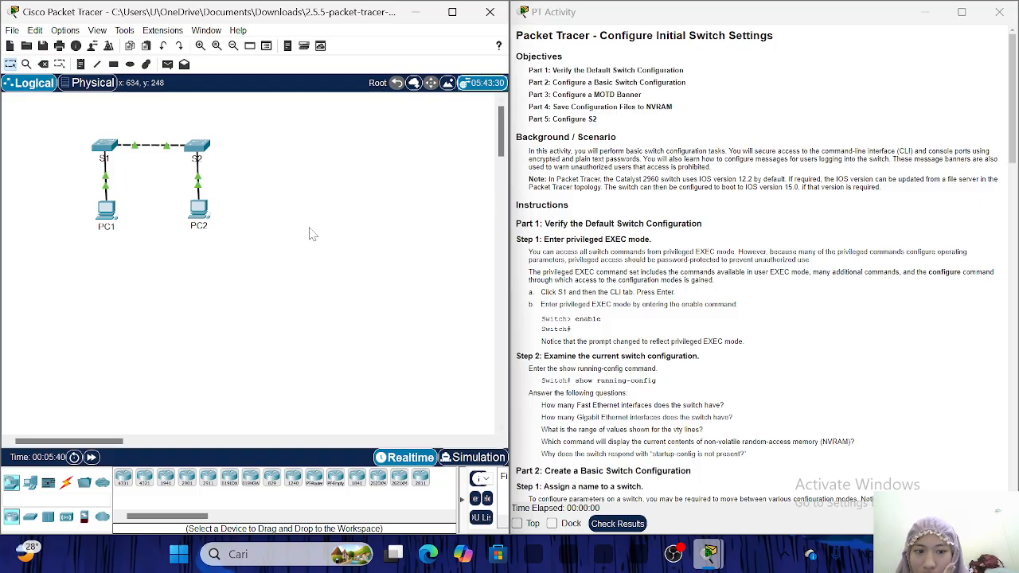
click(106, 148)
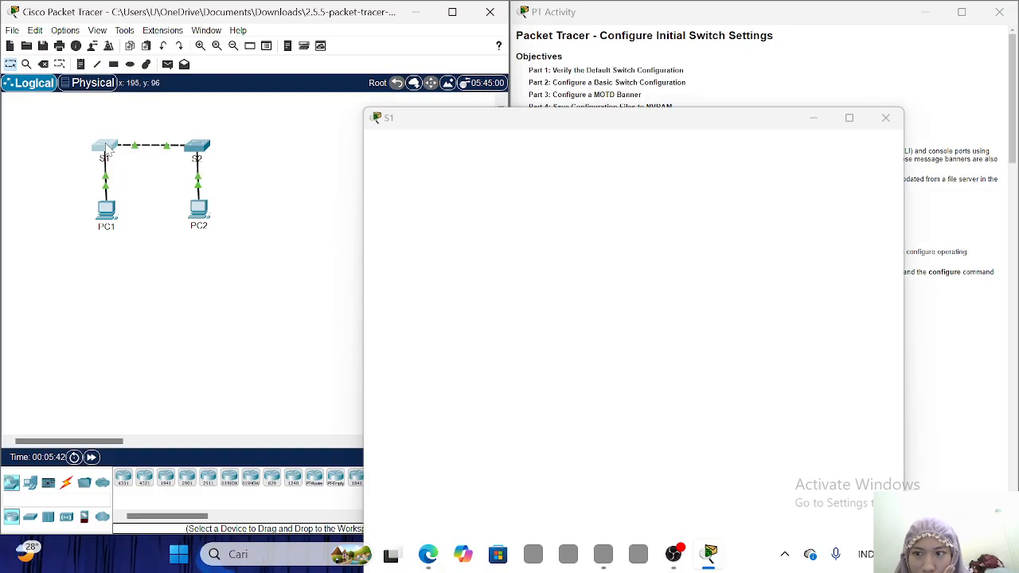
drag(687, 12, 322, 35)
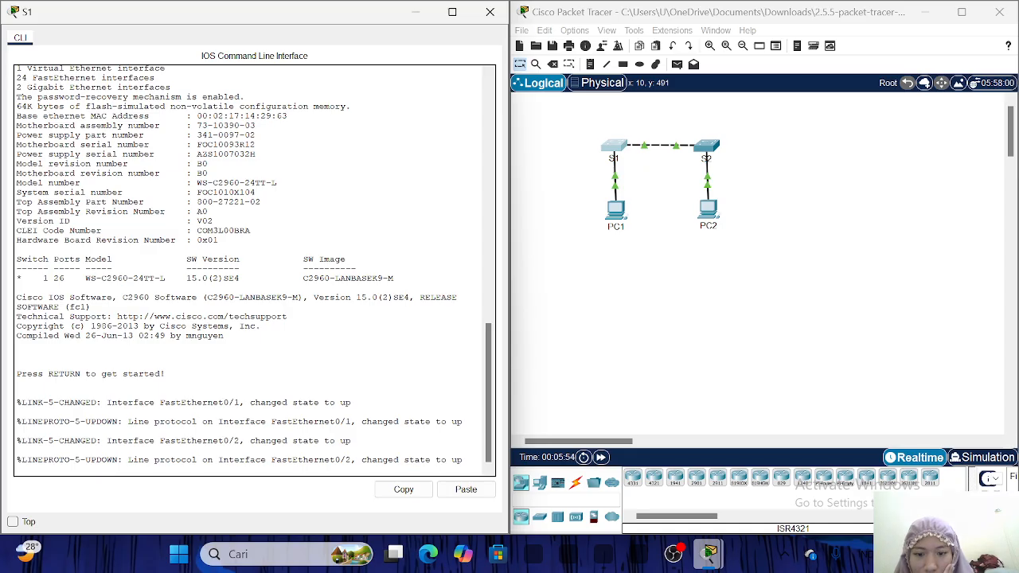
drag(463, 460, 18, 450)
click(239, 462)
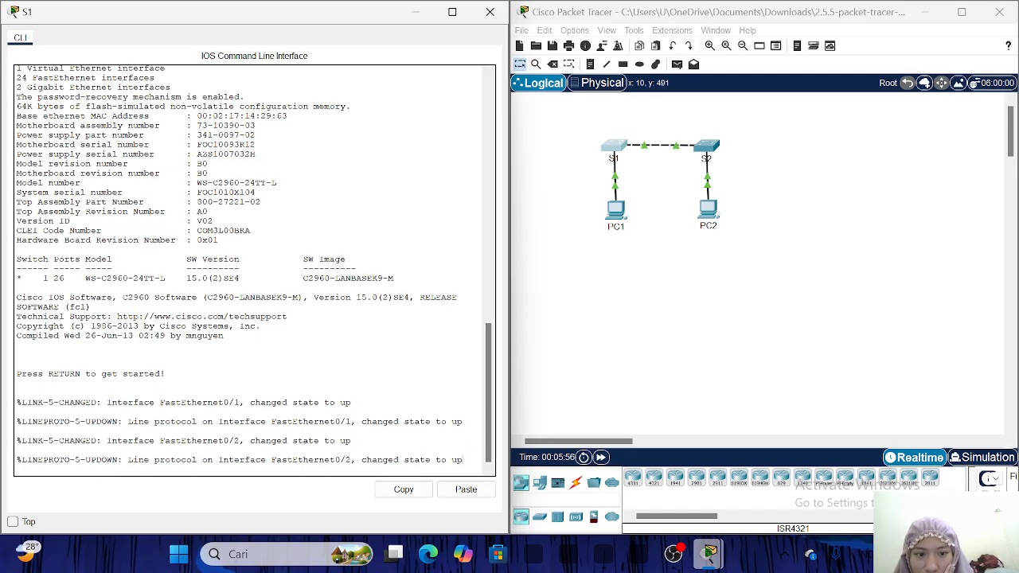
Start the S1 console session and enter privileged EXEC mode with enable.
key(Return)
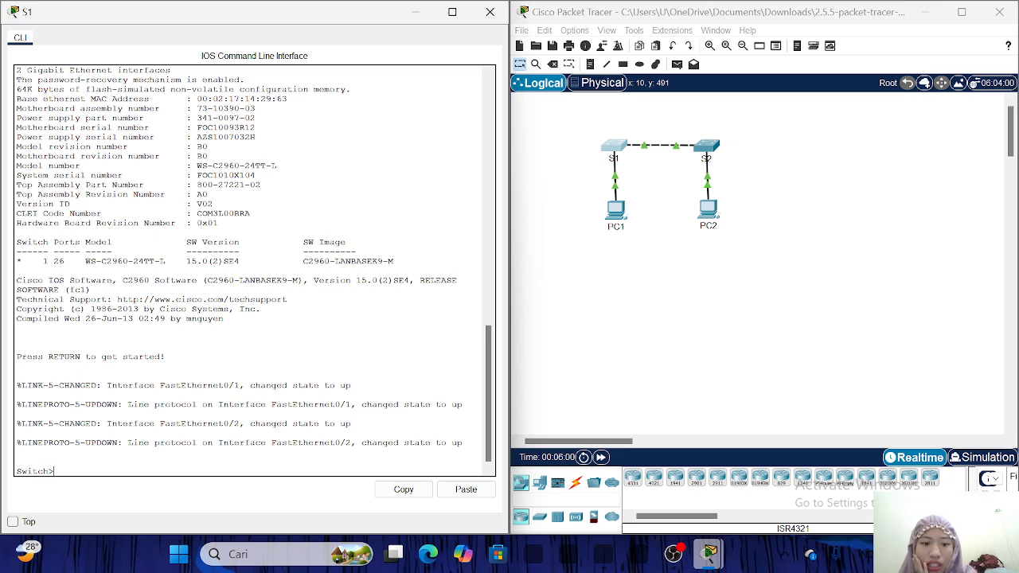
text(e)
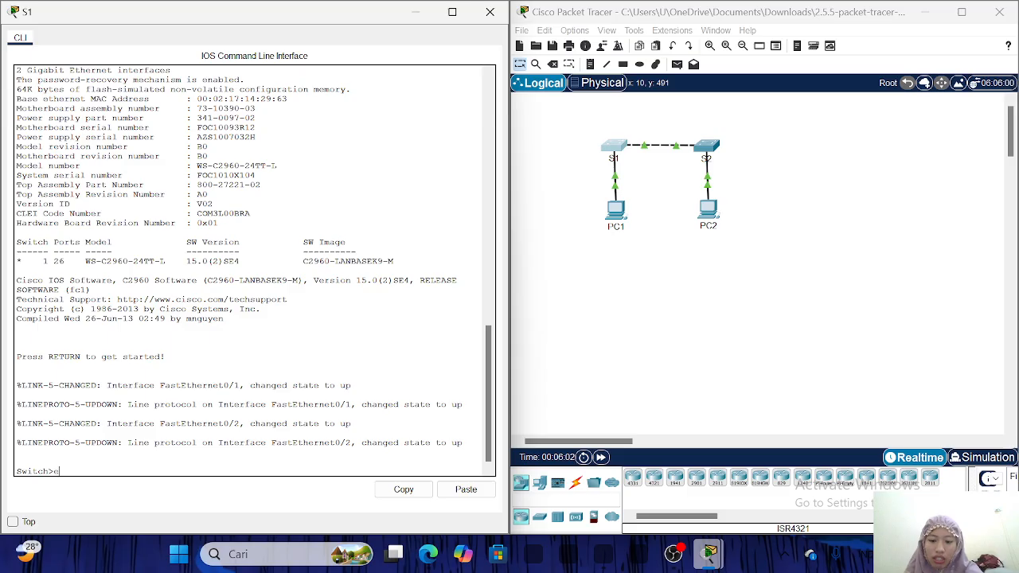
text(nable)
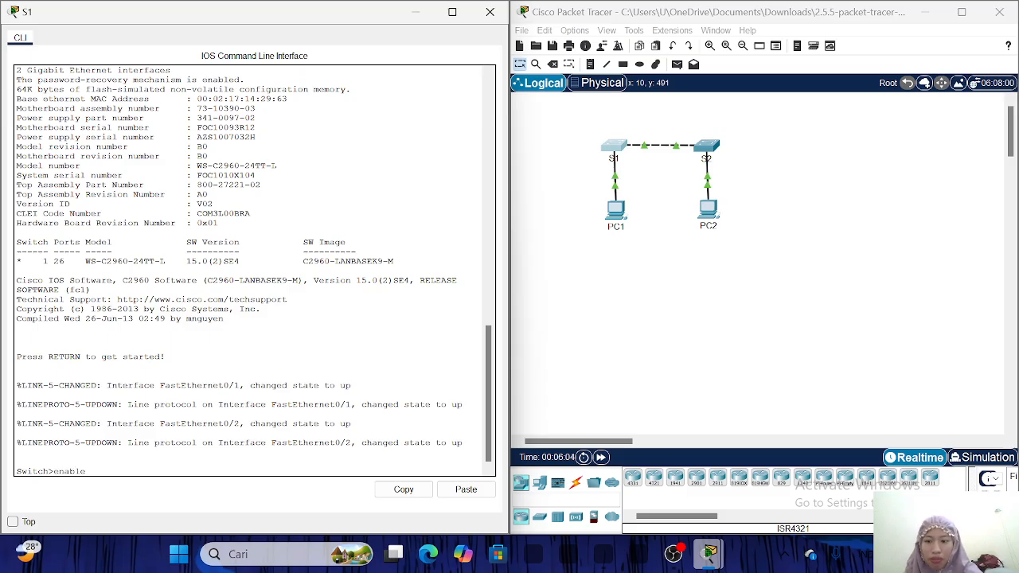
key(Return)
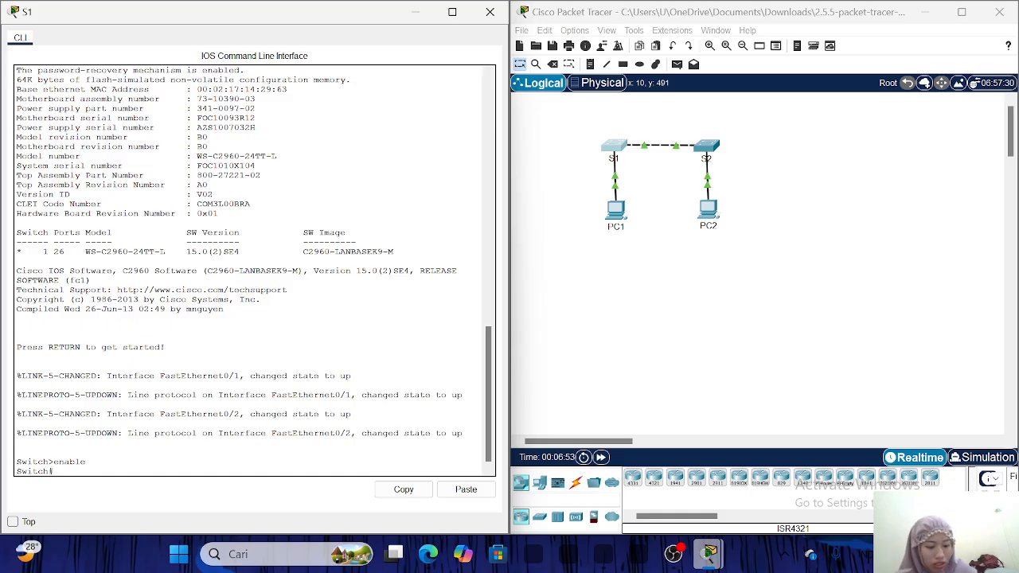
Bring the activity instructions forward, then run show running-config on S1.
mouse_move(710, 553)
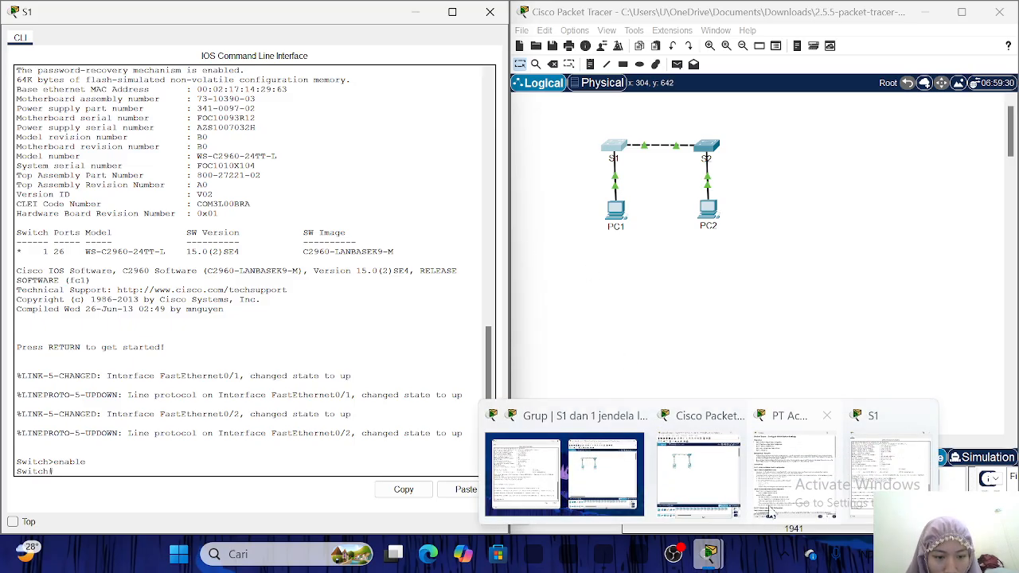
click(784, 476)
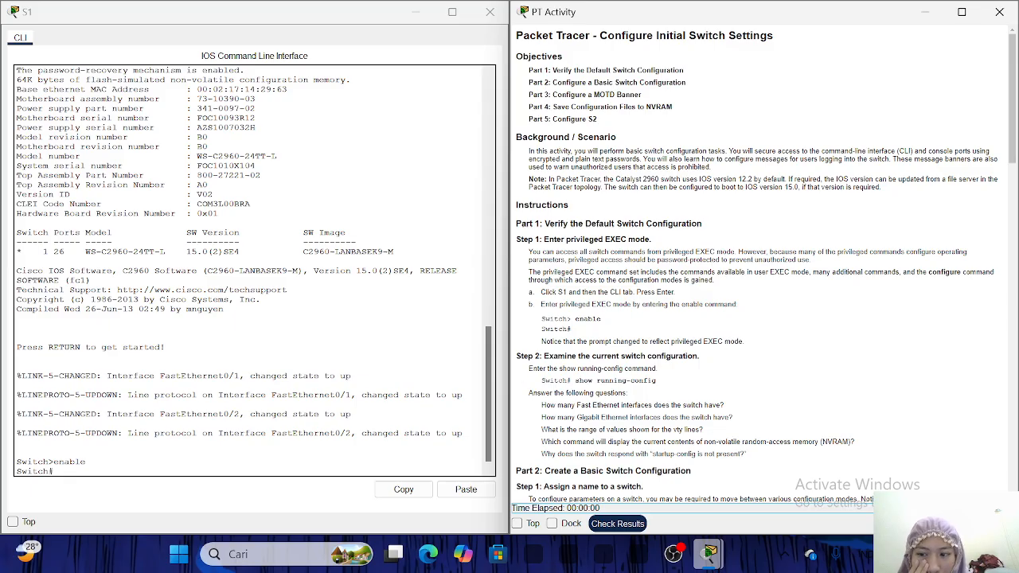
click(59, 472)
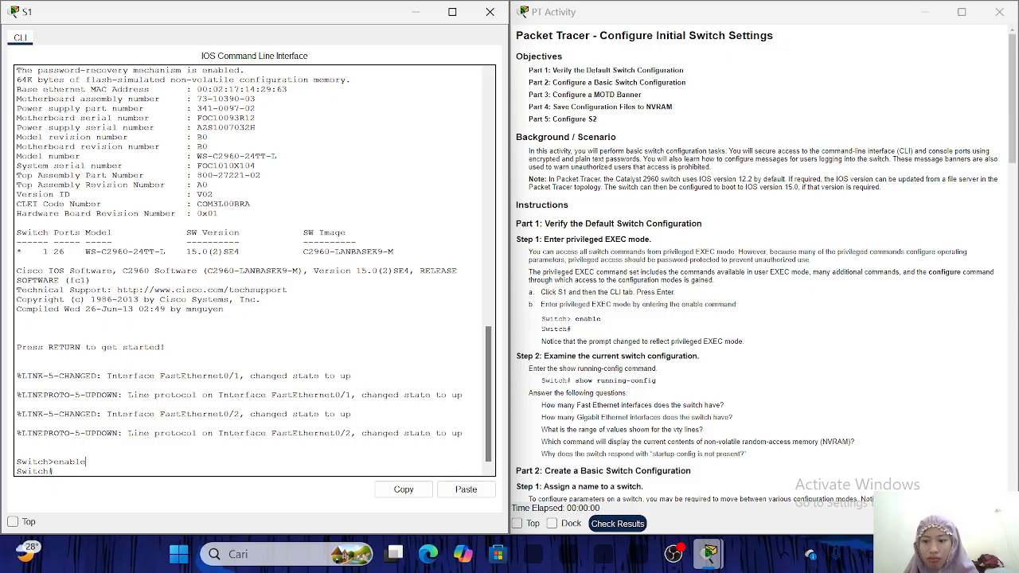
key(Return)
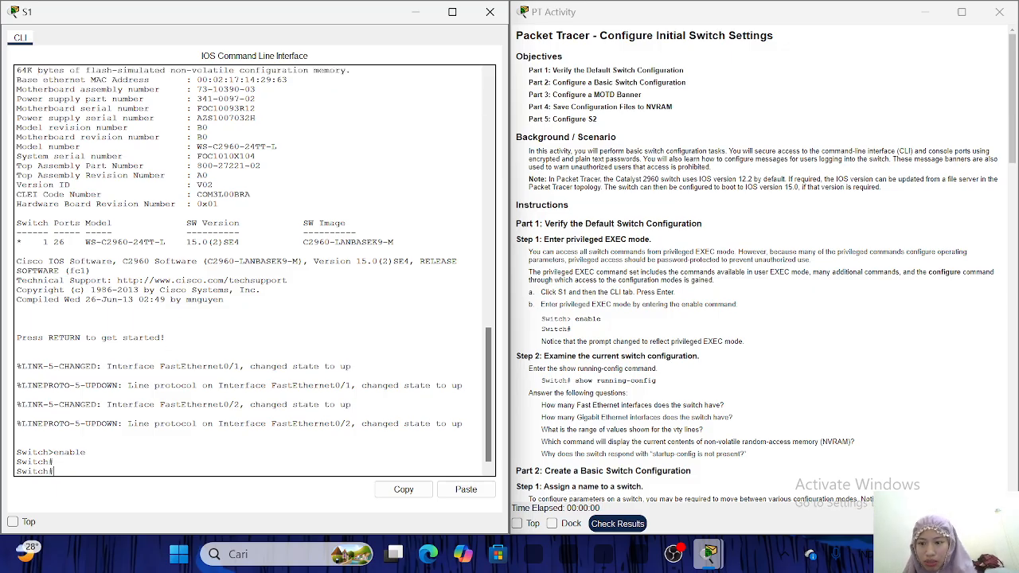
text(s)
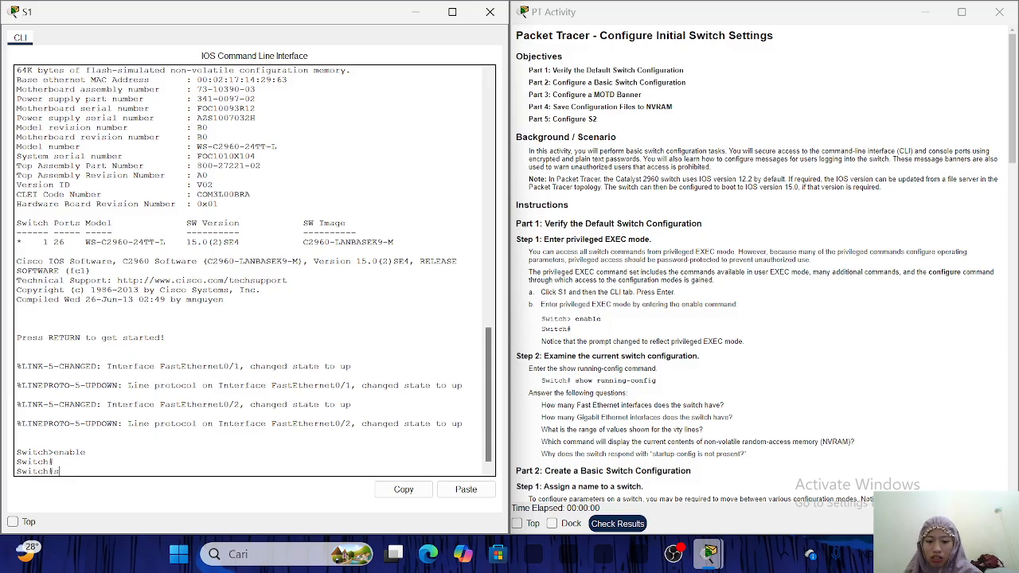
text(how e runn)
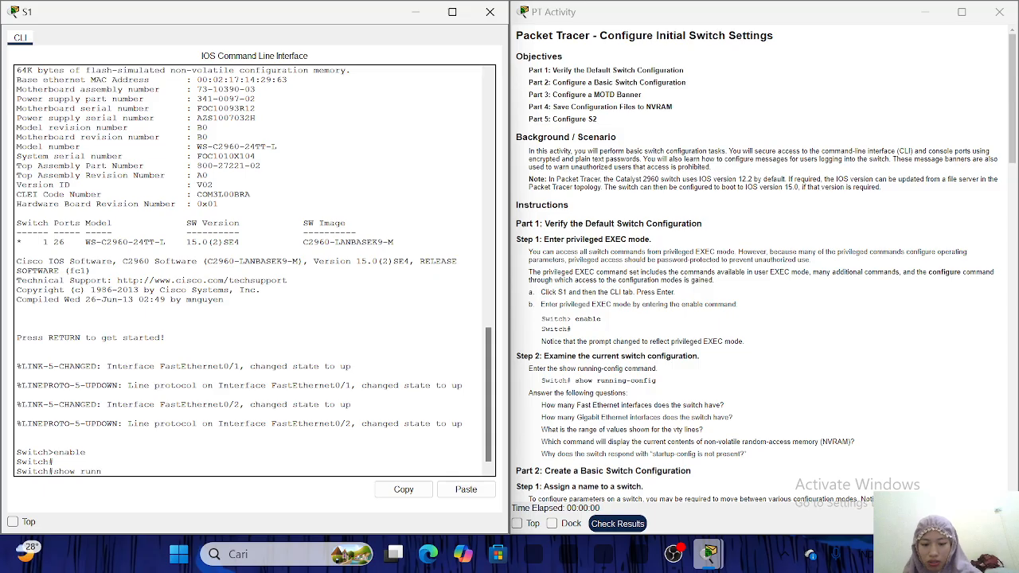
text(ing-config)
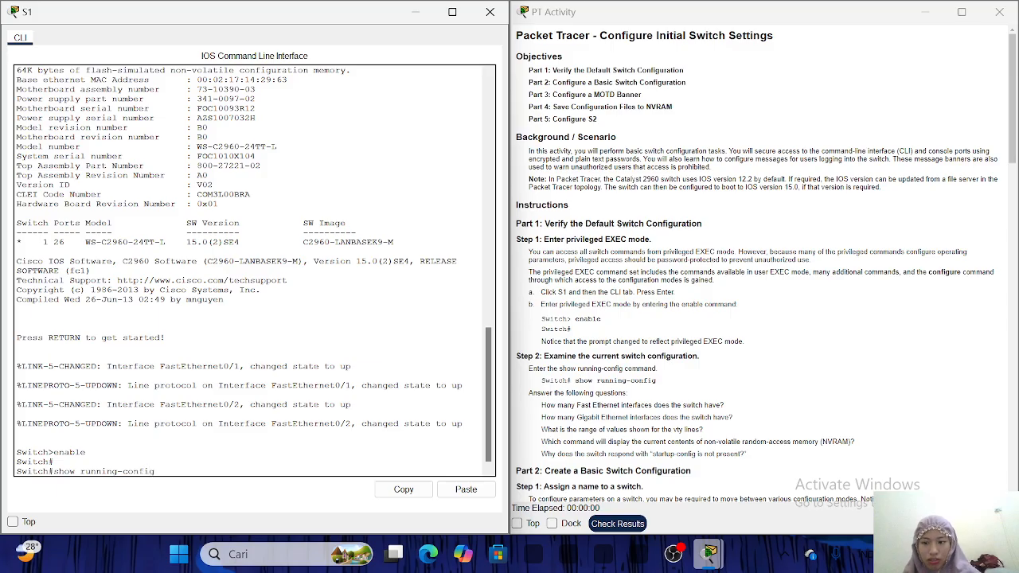
key(Return)
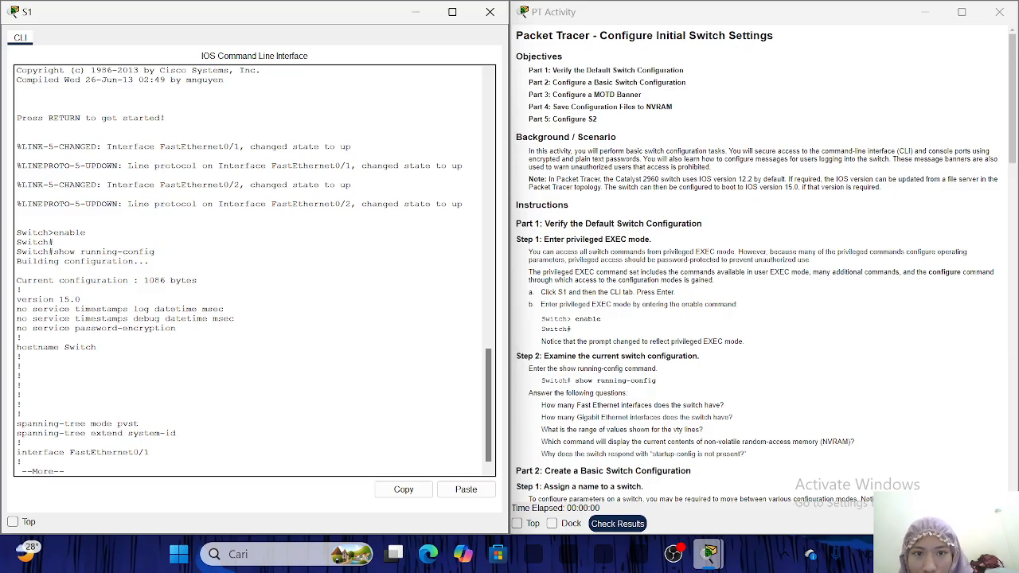
Page through the running-config output down to the console and vty line entries.
scroll(558, 237, down, 1)
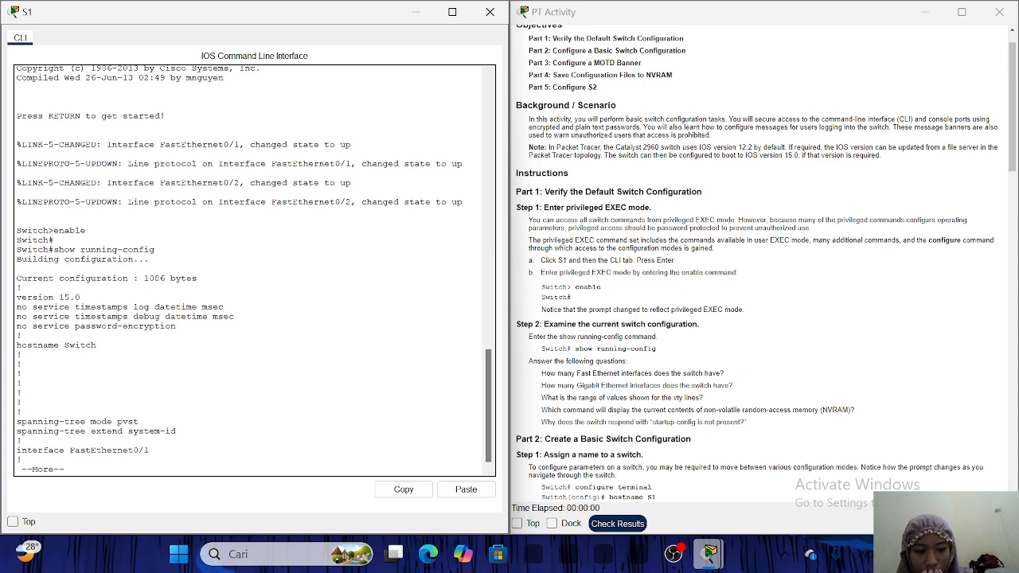
key(space)
key(space)
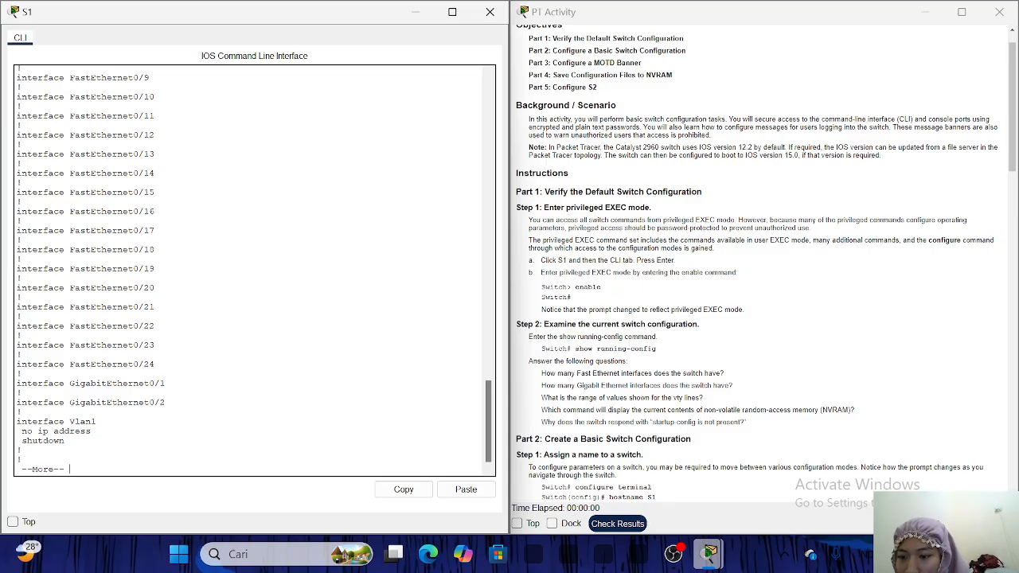
key(space)
Finish the running-config listing at 'end' and return to the Switch# prompt.
key(Return)
key(Return)
key(Return)
key(Return)
key(Return)
key(Return)
key(Return)
key(Return)
key(Return)
key(Return)
key(Return)
key(Return)
key(Return)
key(Return)
key(Return)
key(Return)
key(Return)
key(Return)
key(Return)
key(Return)
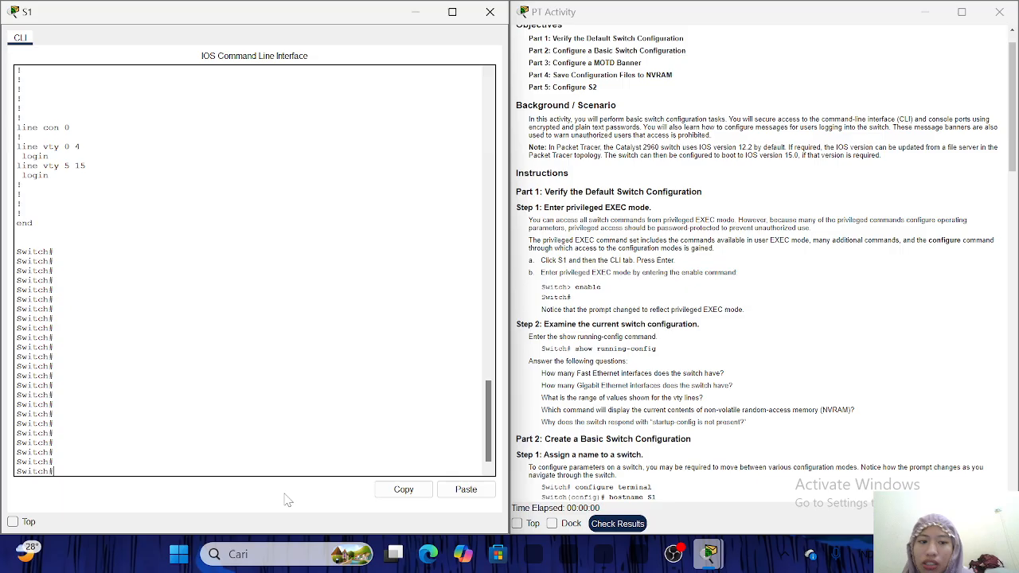
Use conf t and 'hostname s1' to rename the switch, then exit to the s1# prompt.
scroll(675, 363, down, 6)
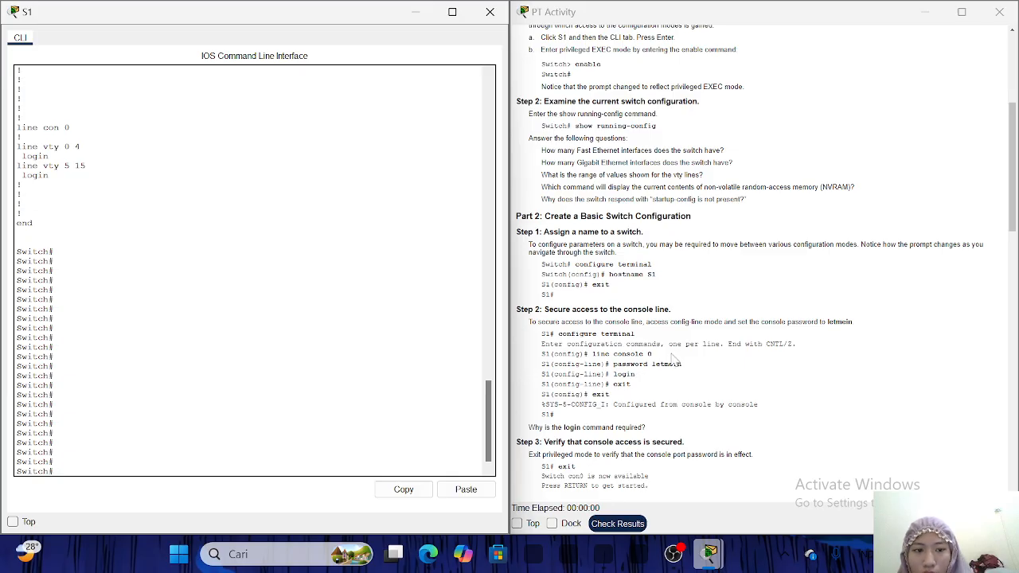
scroll(670, 362, down, 1)
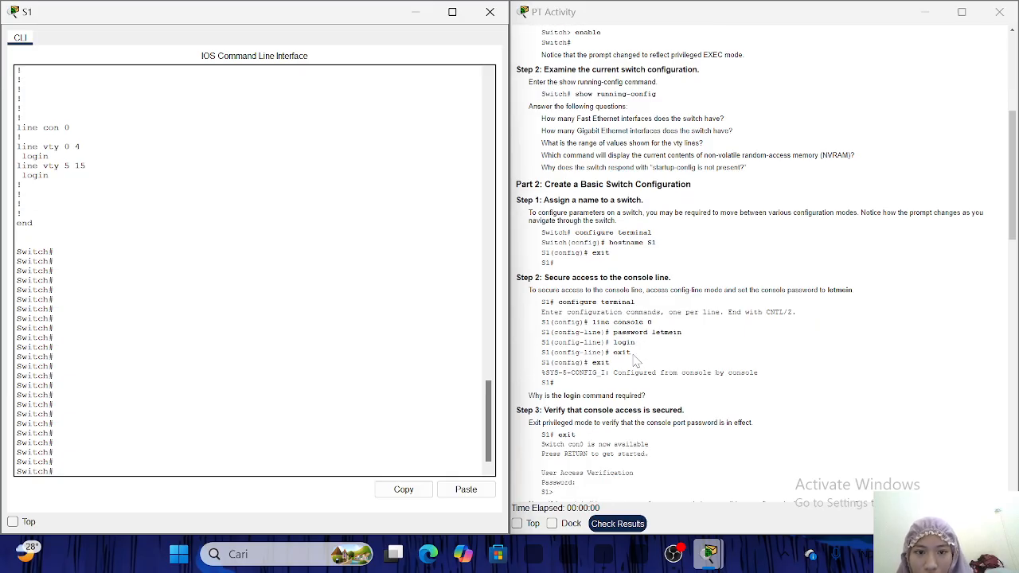
scroll(635, 363, down, 2)
scroll(634, 361, down, 2)
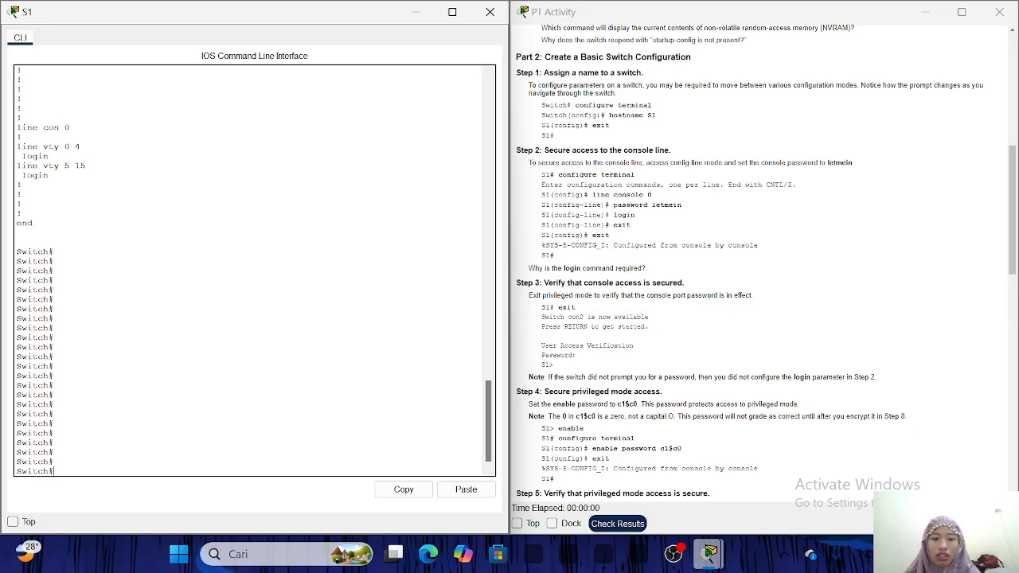
text(con)
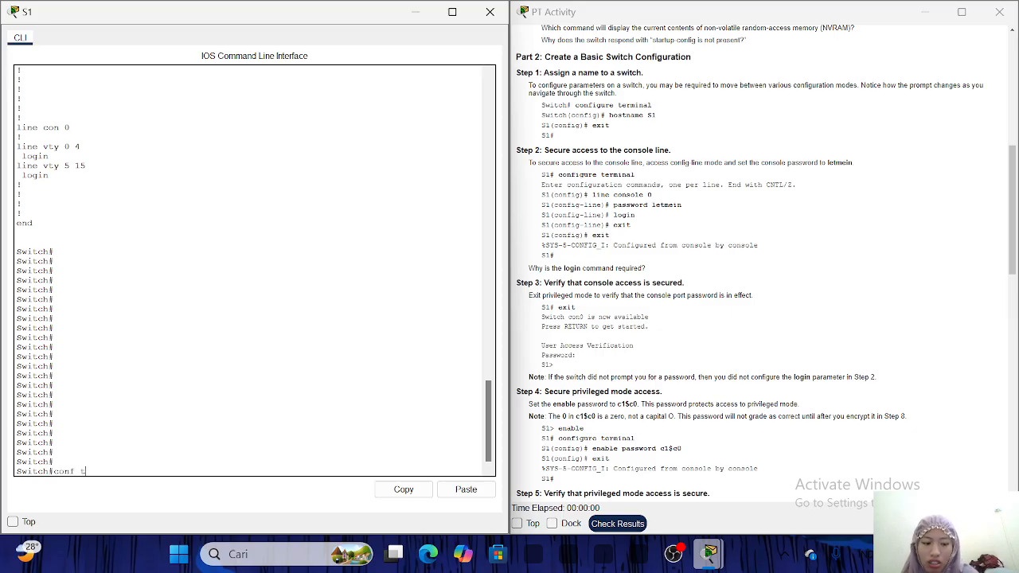
text(f t)
key(Return)
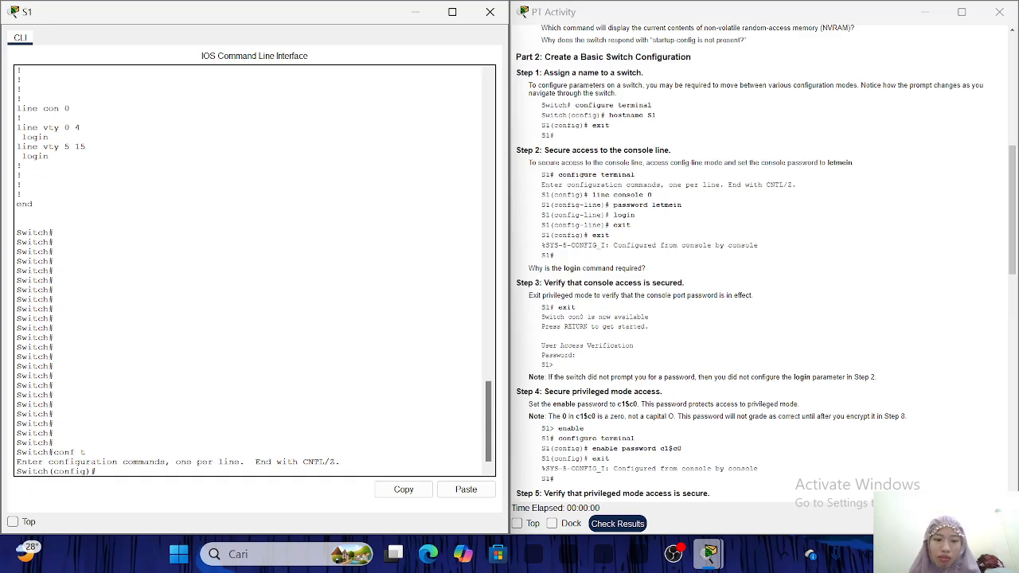
text(hostn)
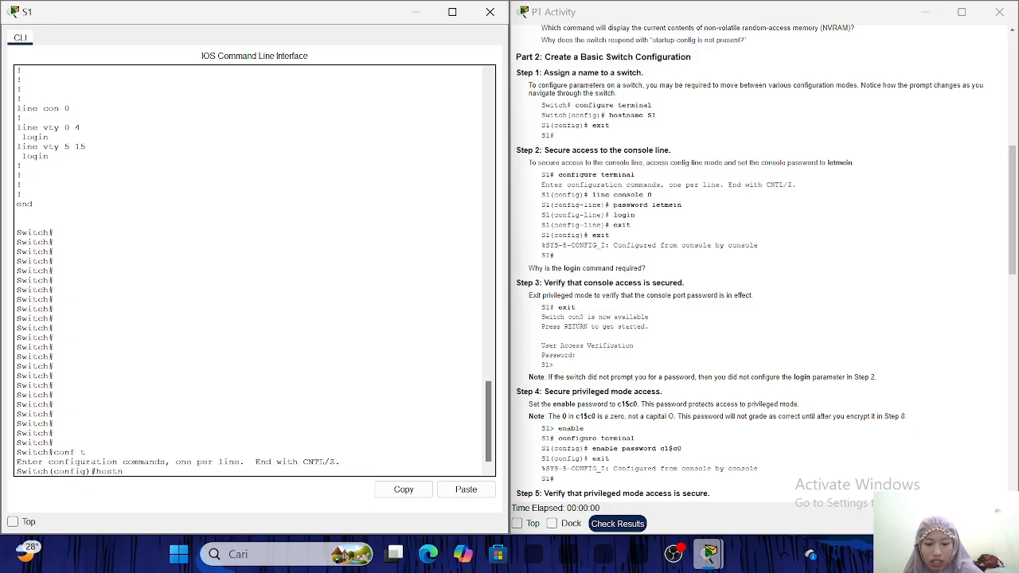
text(ame s1)
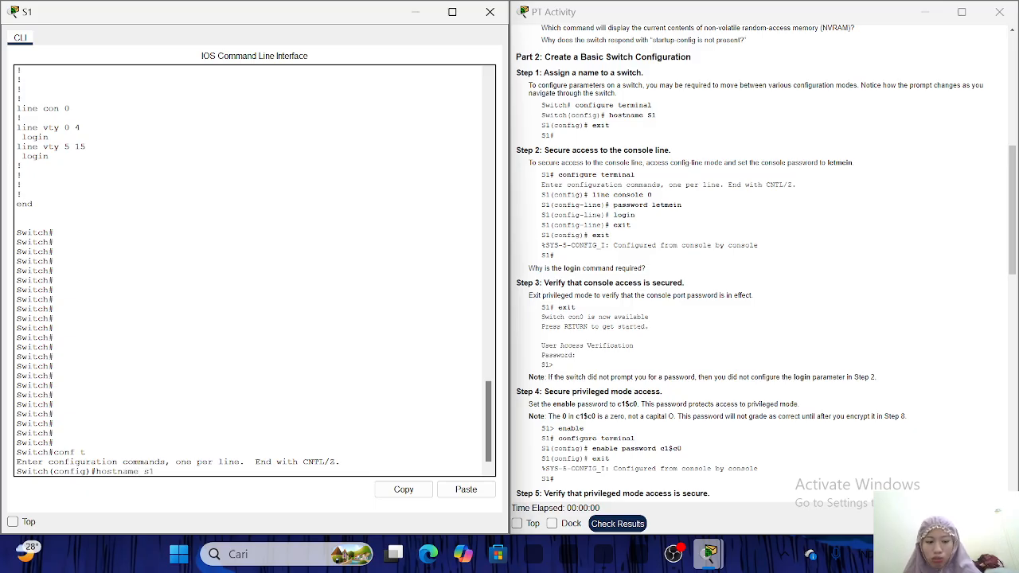
key(Return)
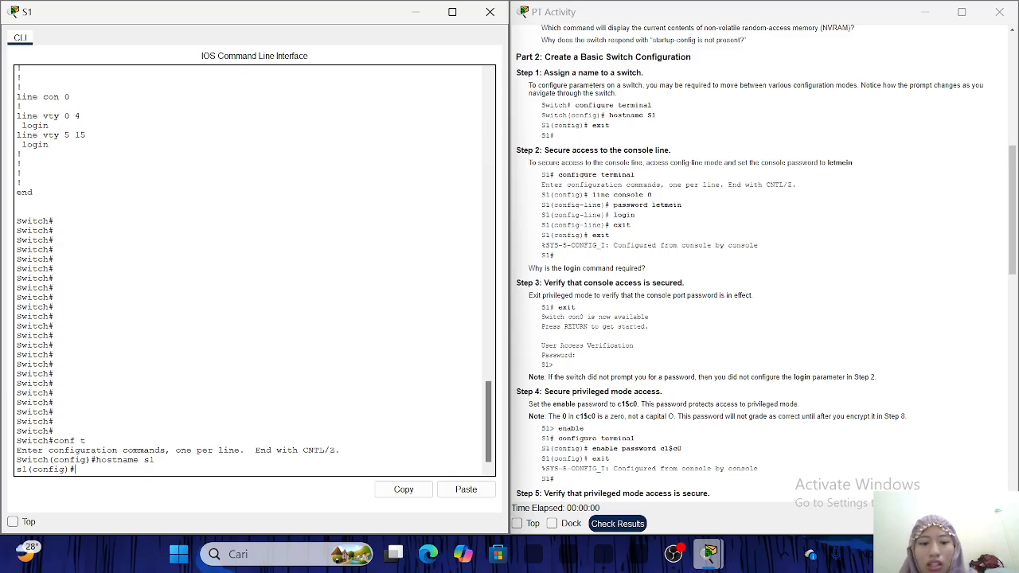
text(xit)
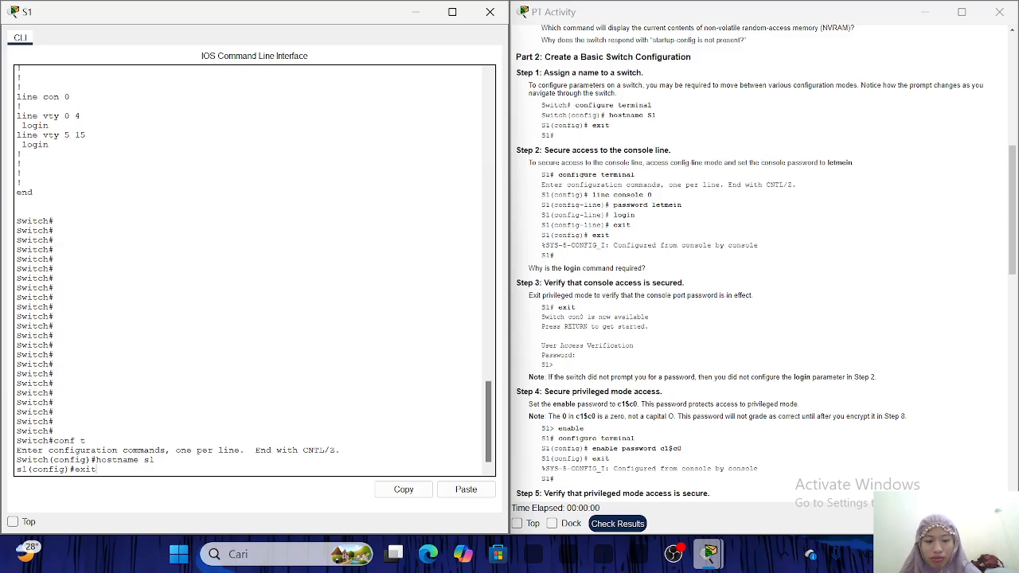
key(Return)
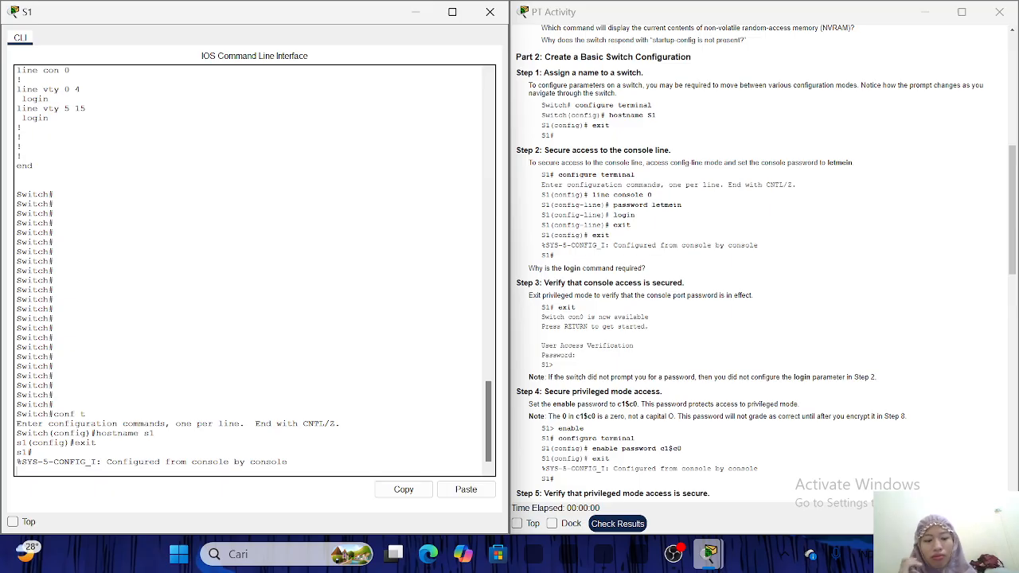
key(Return)
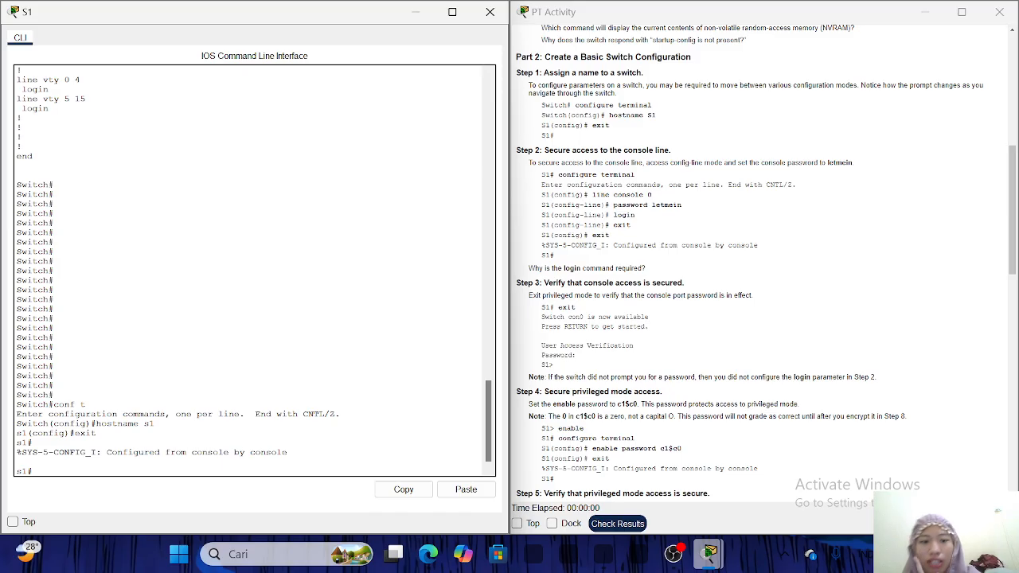
Give line console 0 the console password and enable login on it.
text(con)
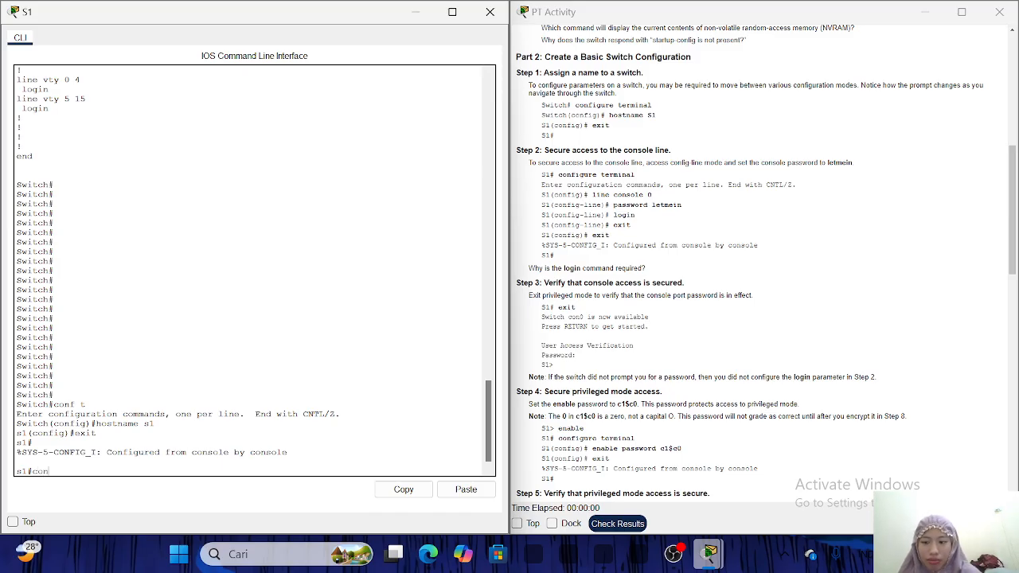
text(f)
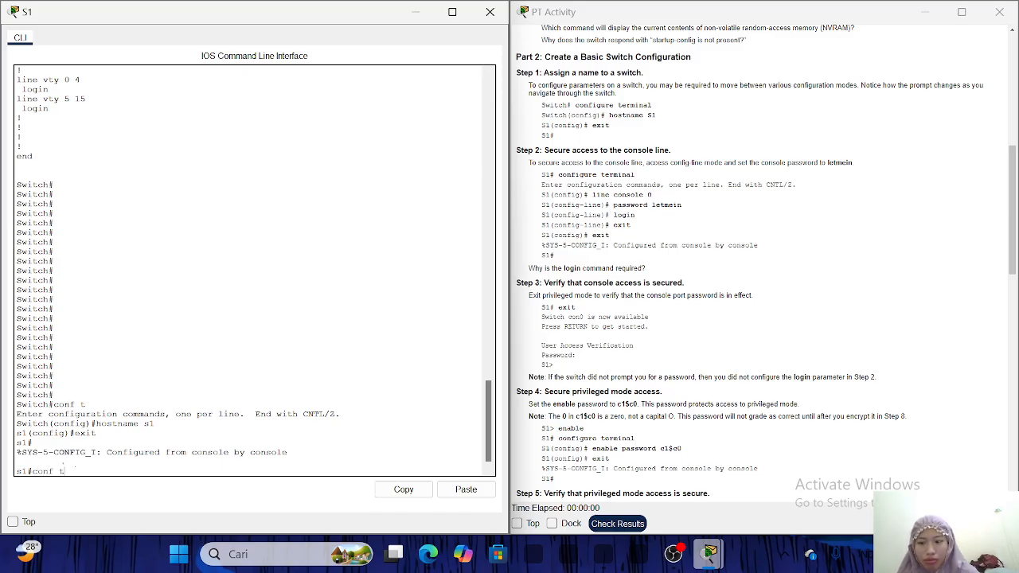
text( t)
key(Return)
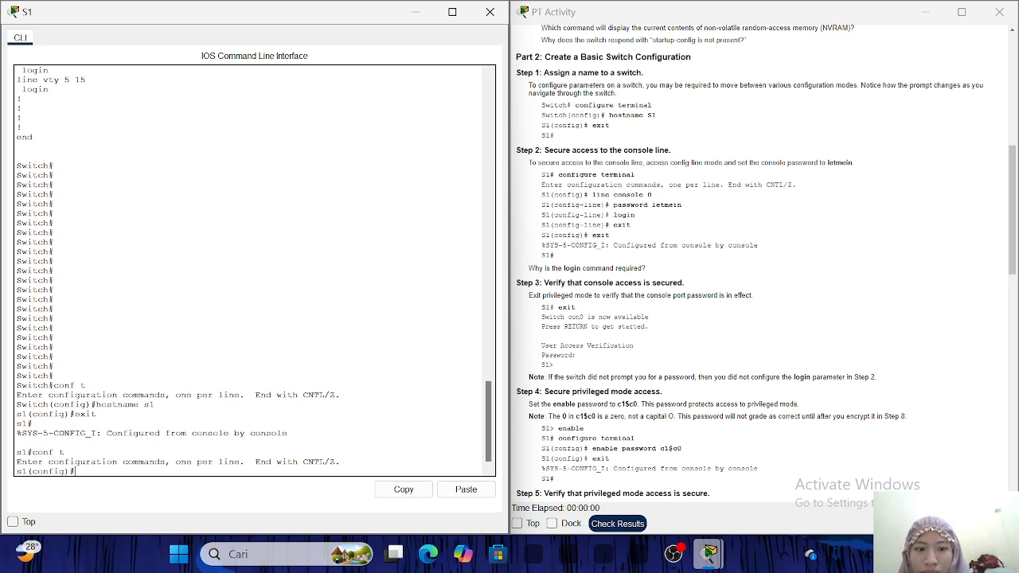
text(line console 0)
key(Return)
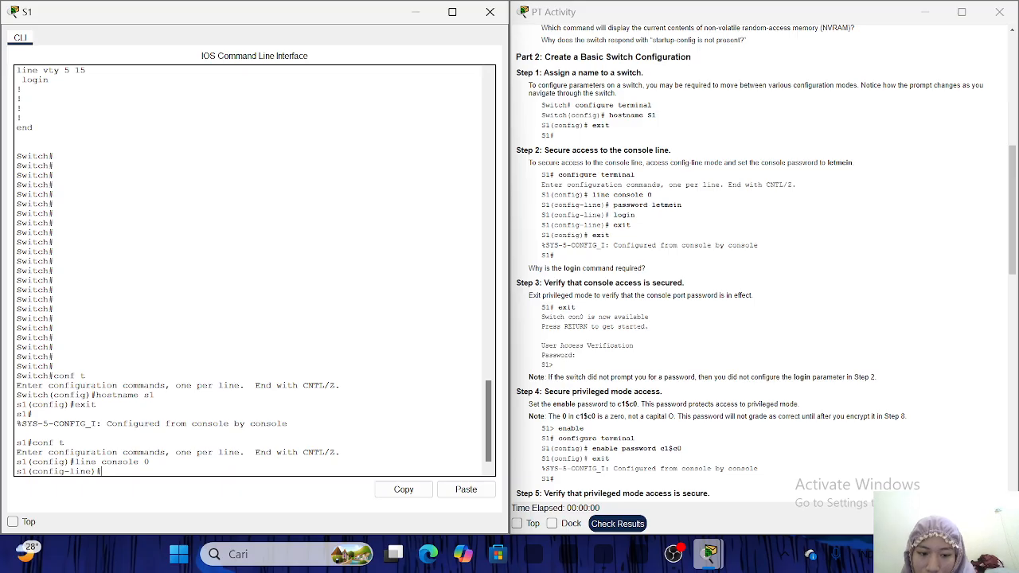
text(passo)
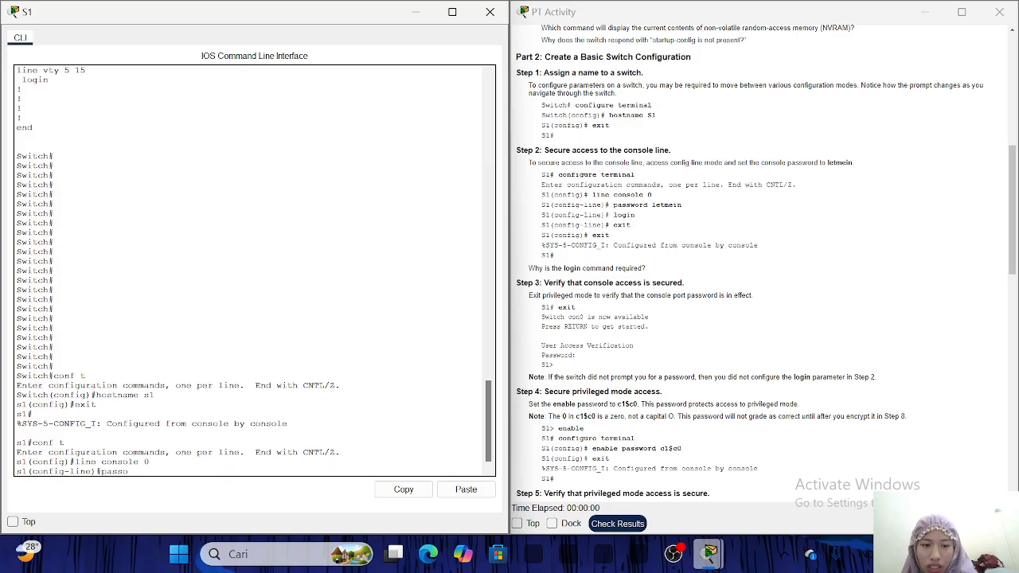
text(wotd)
key(BackSpace)
key(BackSpace)
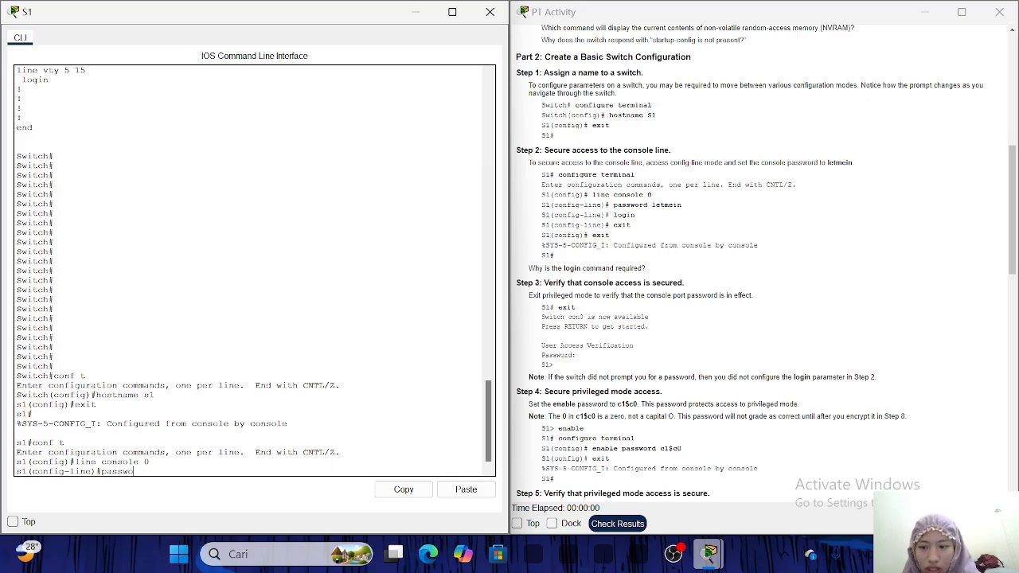
text(rd)
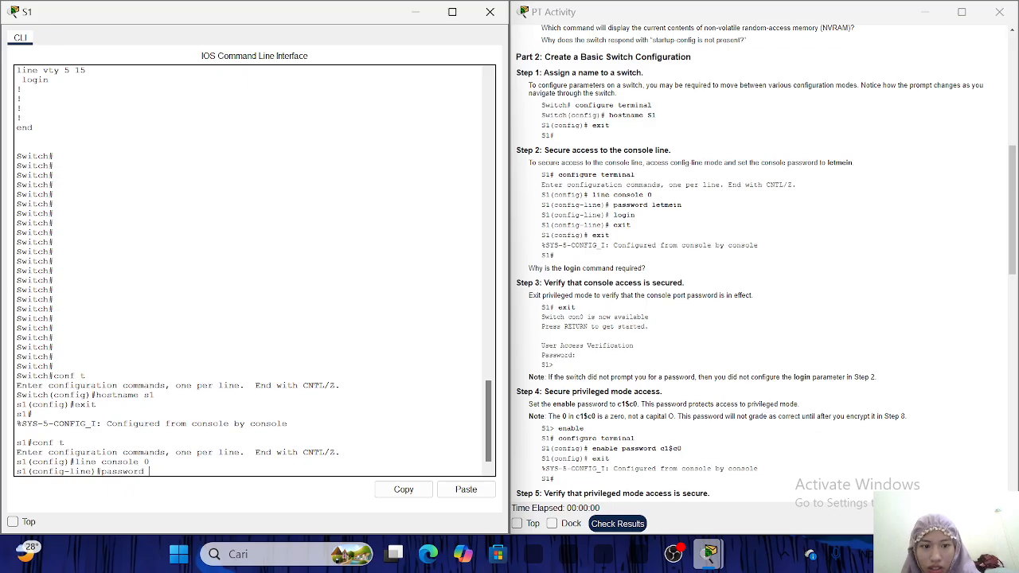
text( letmei)
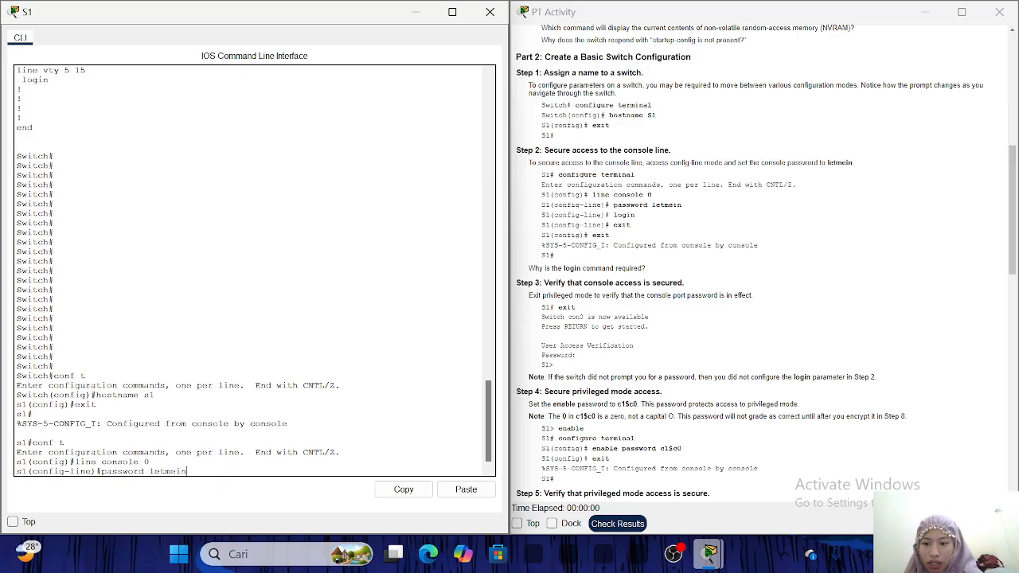
text(n)
key(Return)
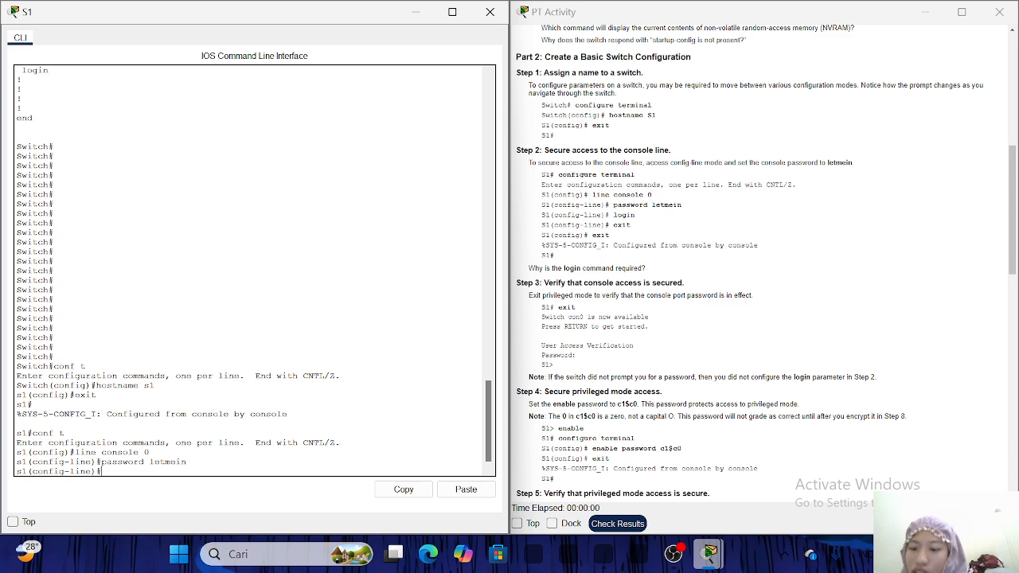
text(gin)
key(Return)
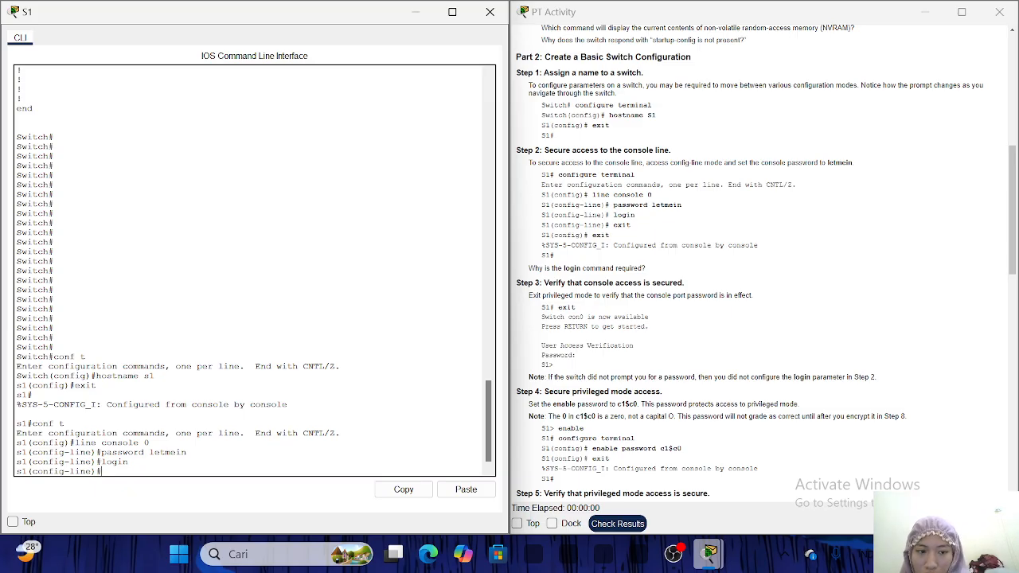
Exit line and global configuration back to the s1# privileged prompt.
text(exit)
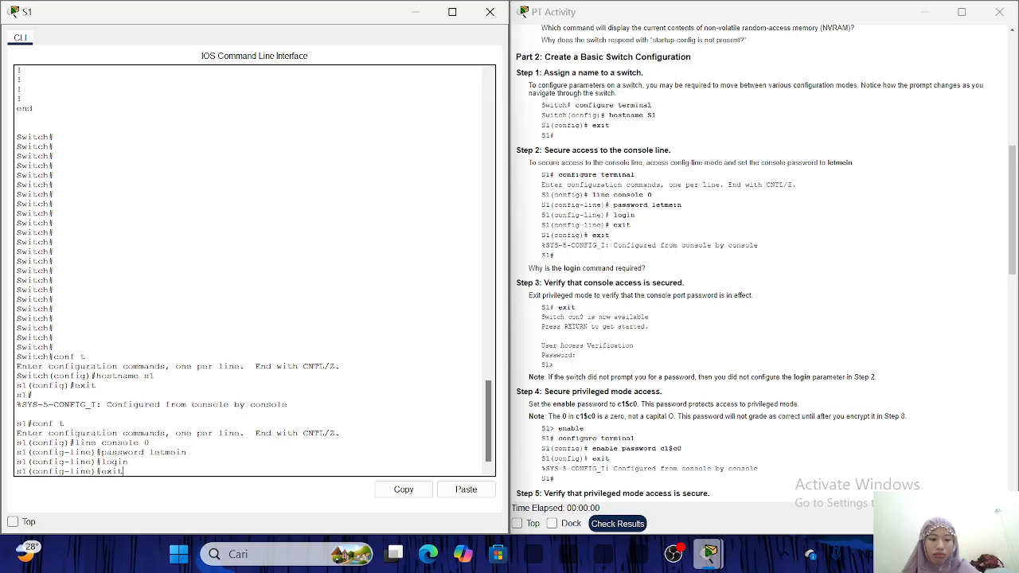
key(Return)
text(x)
text(ex)
text(it)
key(Return)
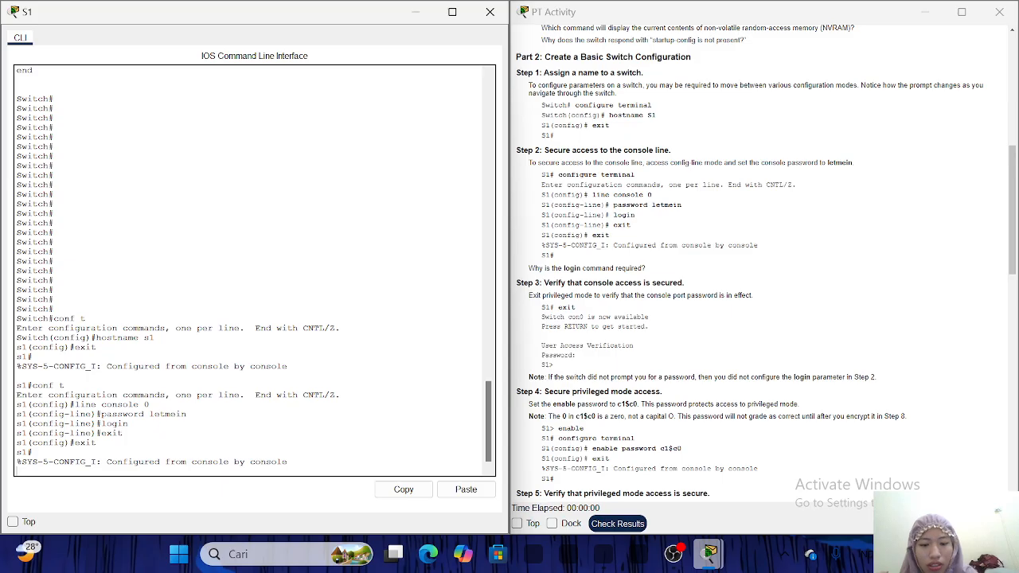
key(Return)
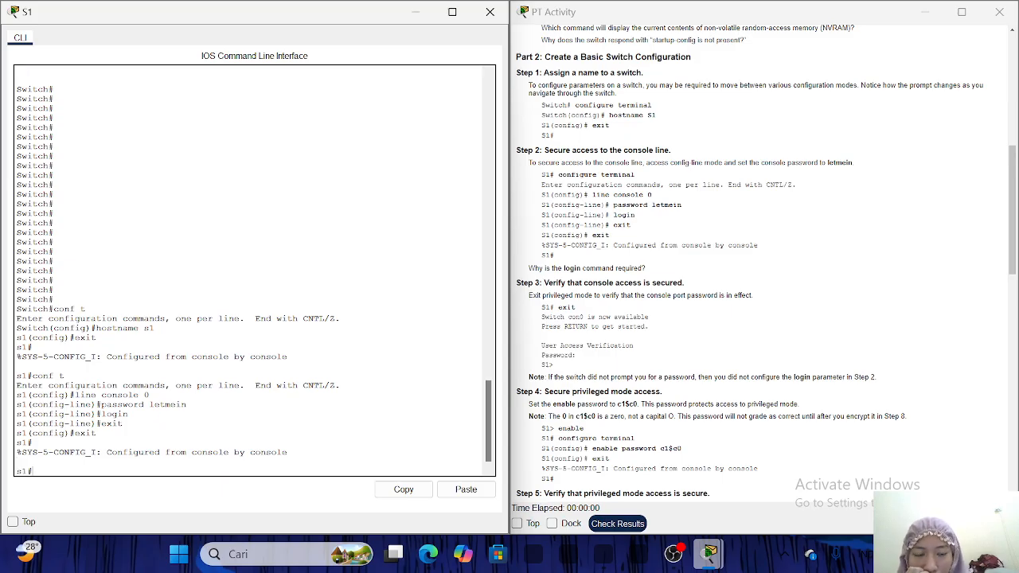
Log out of S1, log back in with the console password, and run enable to reach s1#.
scroll(562, 294, down, 3)
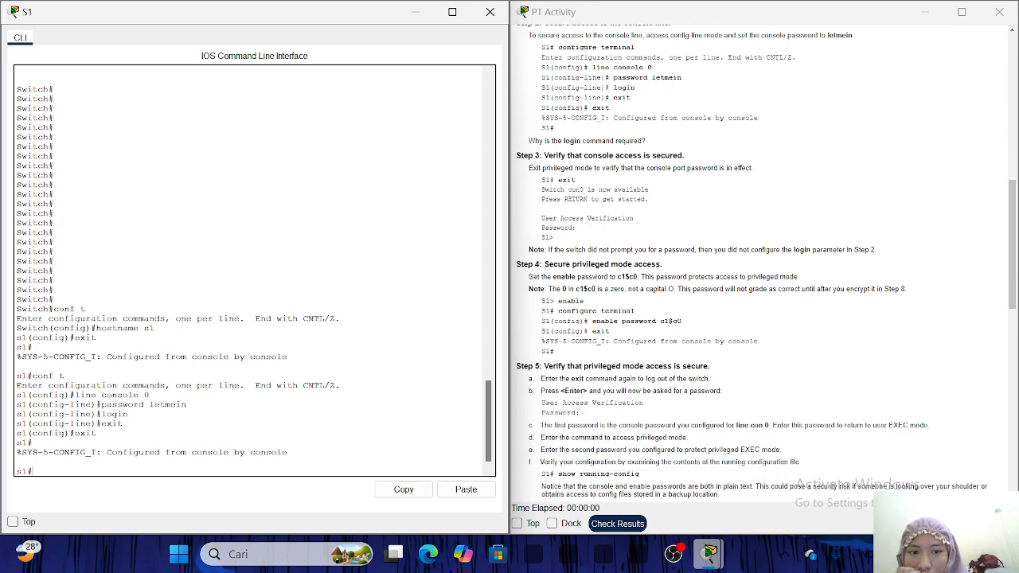
scroll(766, 265, down, 2)
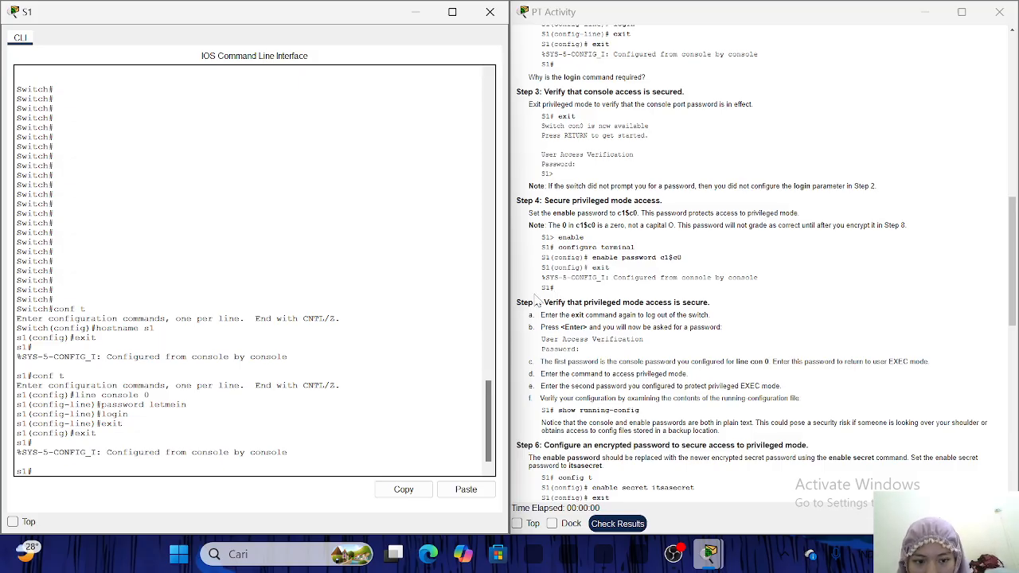
text(exit)
key(Return)
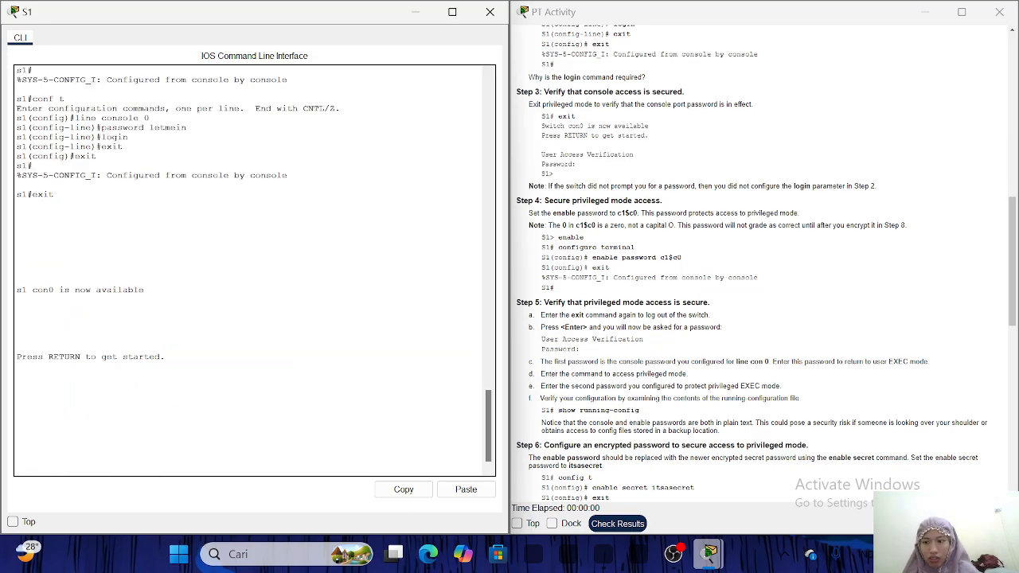
key(Return)
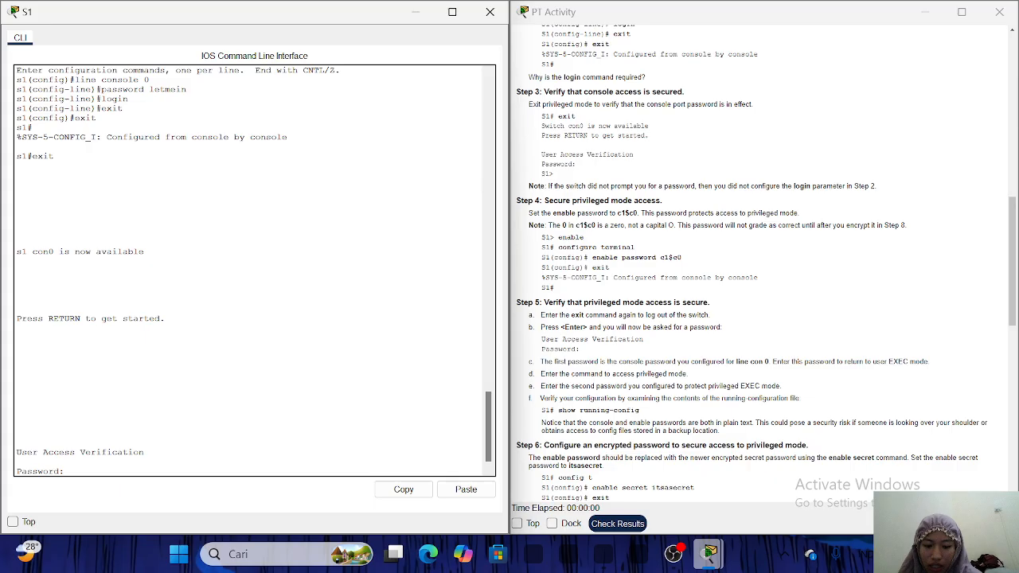
key(Return)
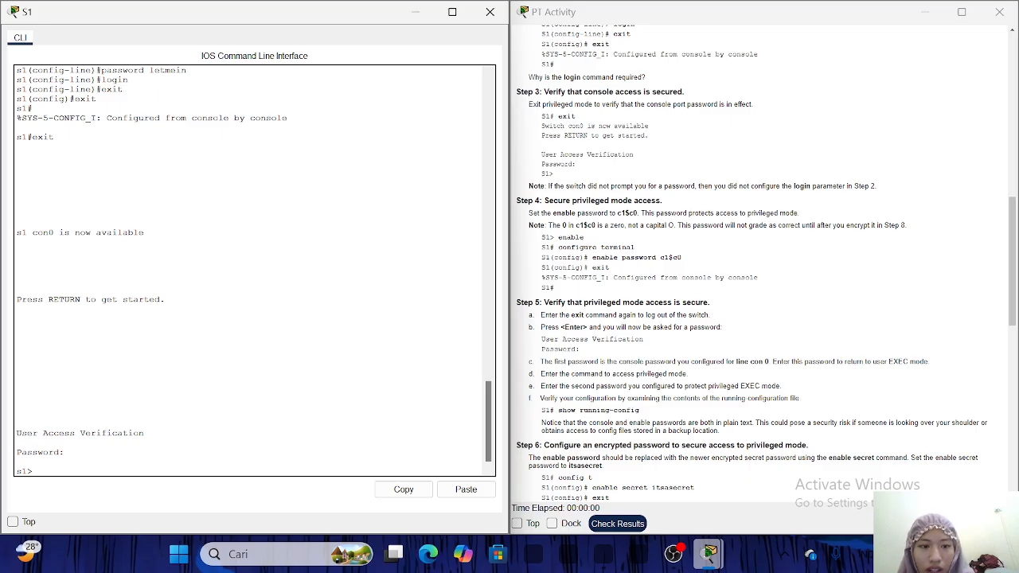
text(enable)
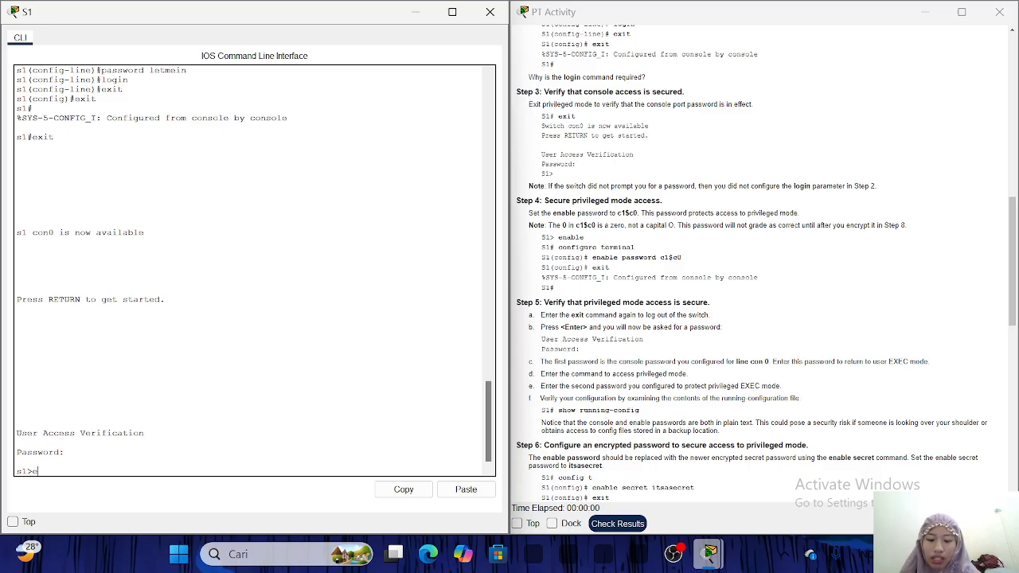
key(Return)
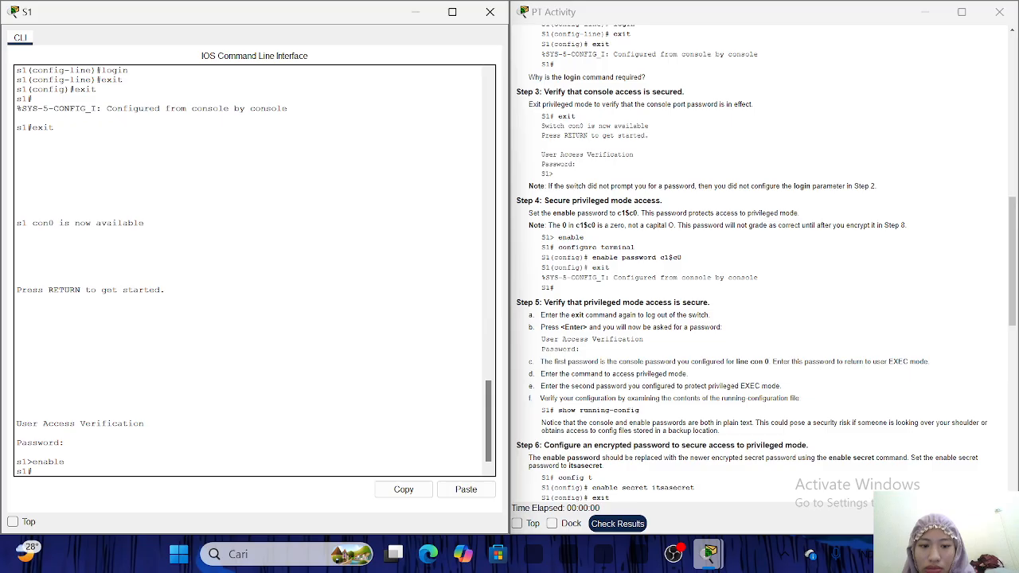
In global configuration, set the Step 4 enable password for privileged mode, then exit to s1#.
text(conf t)
key(Return)
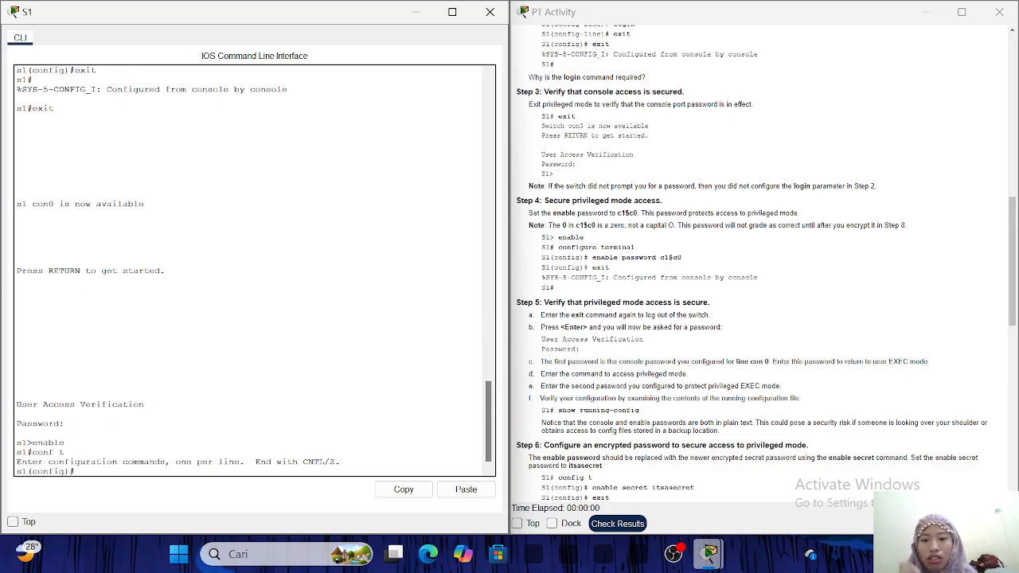
key(Return)
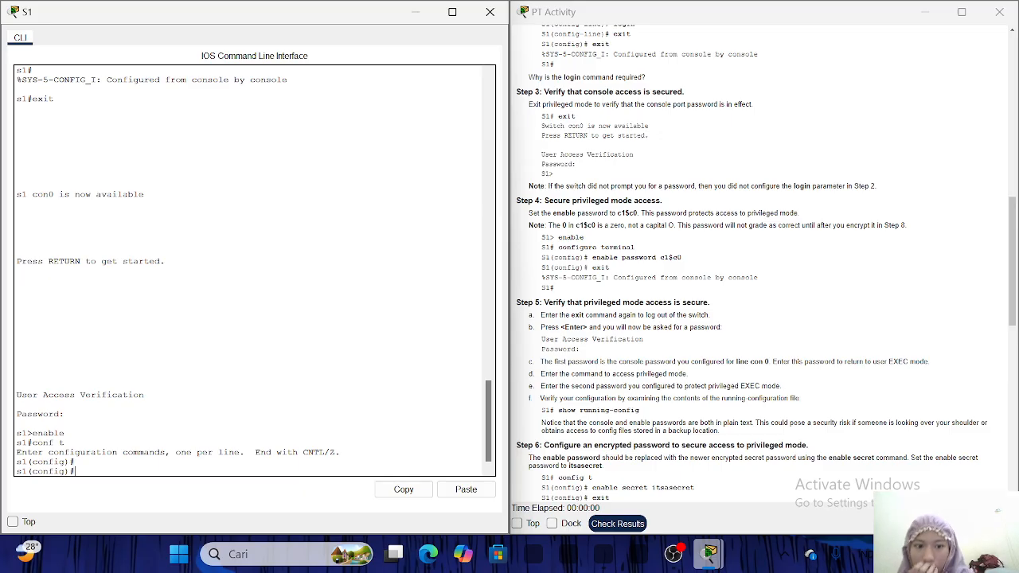
text(enable pa)
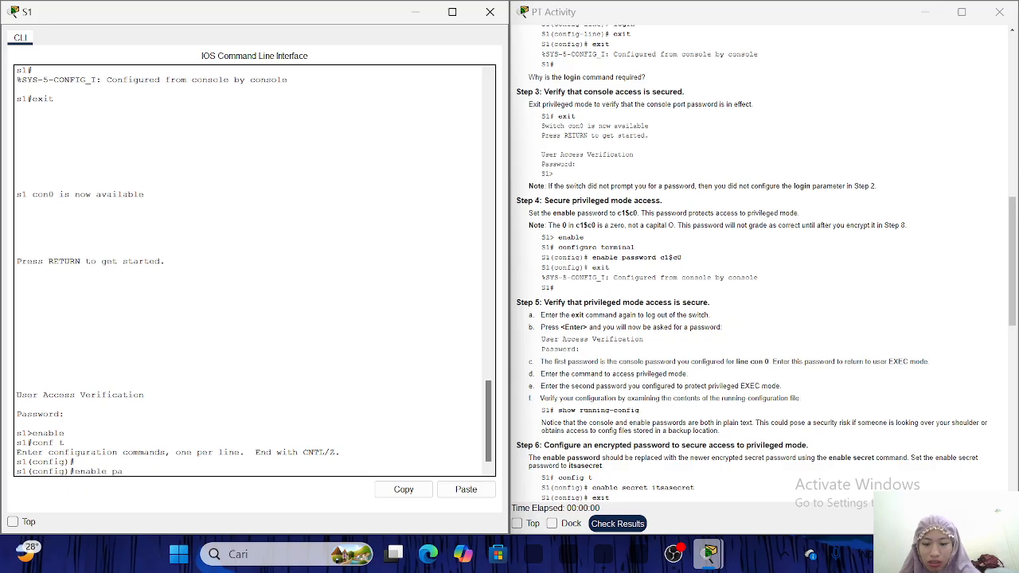
text(ssword)
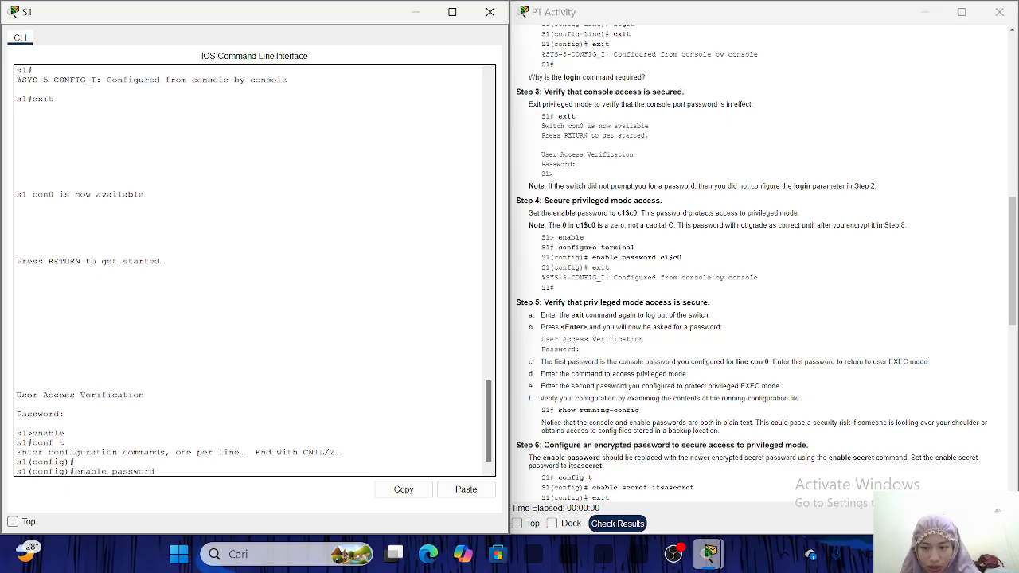
text( c)
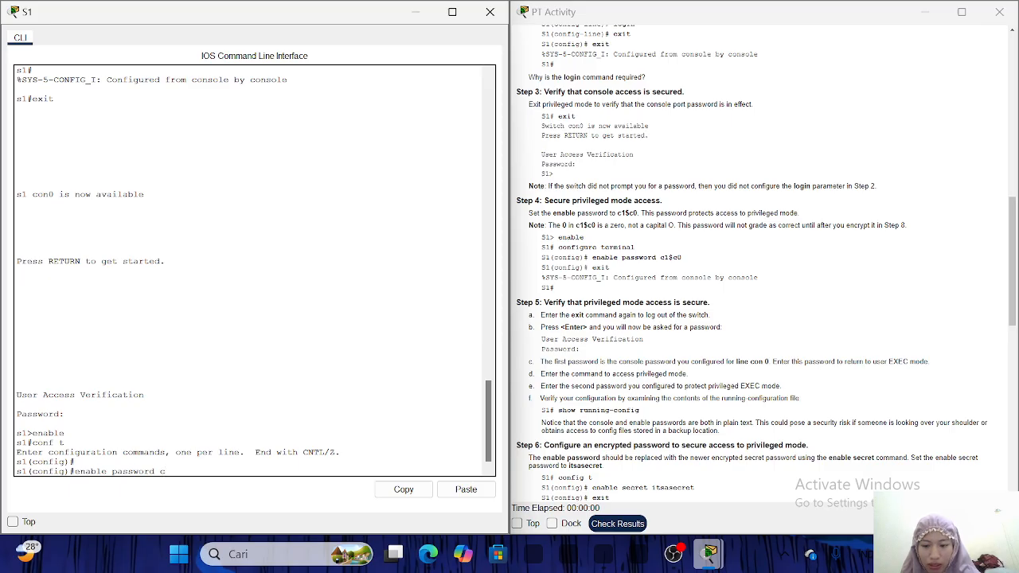
text(1)
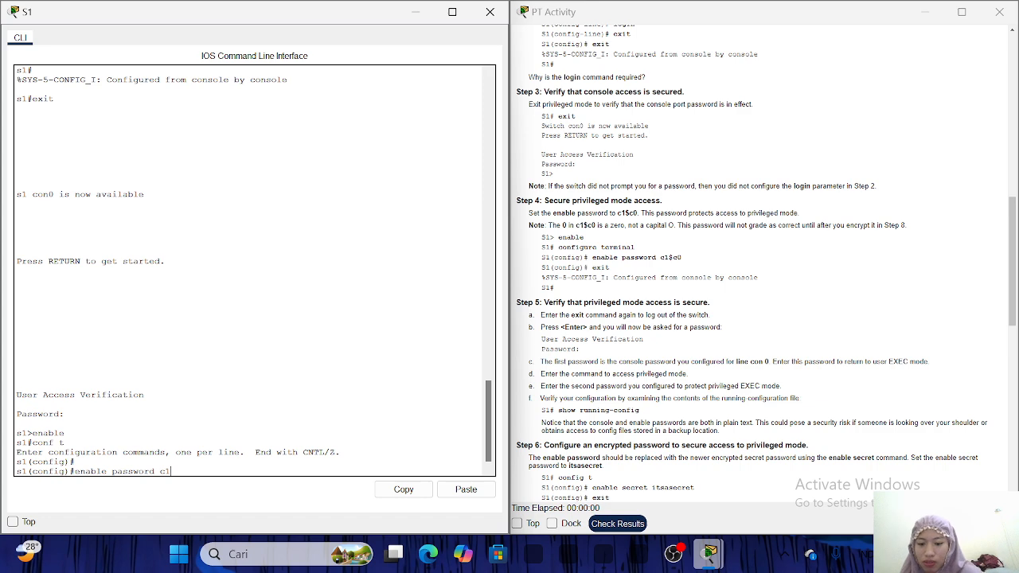
text($c0)
key(Return)
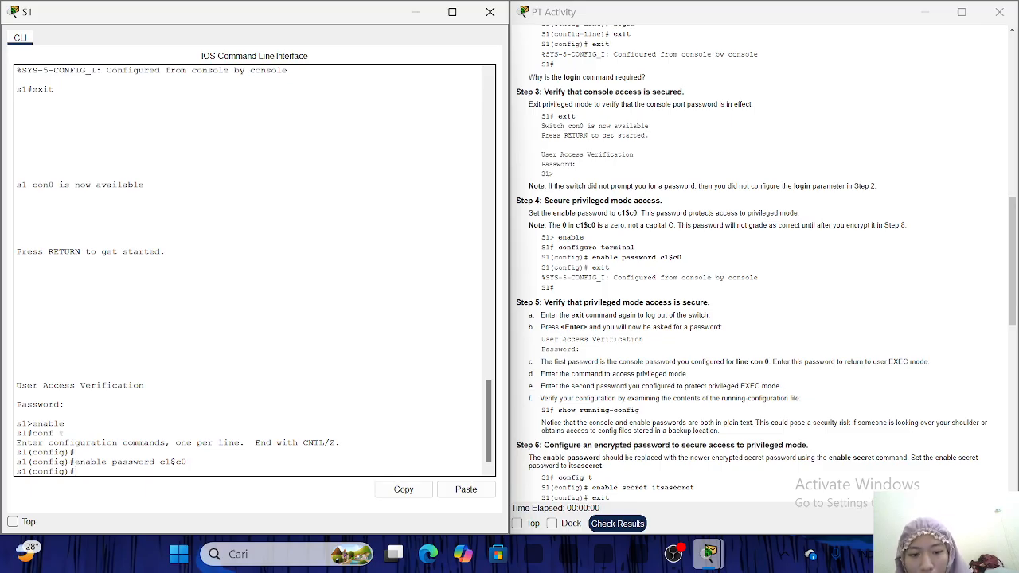
text(xit)
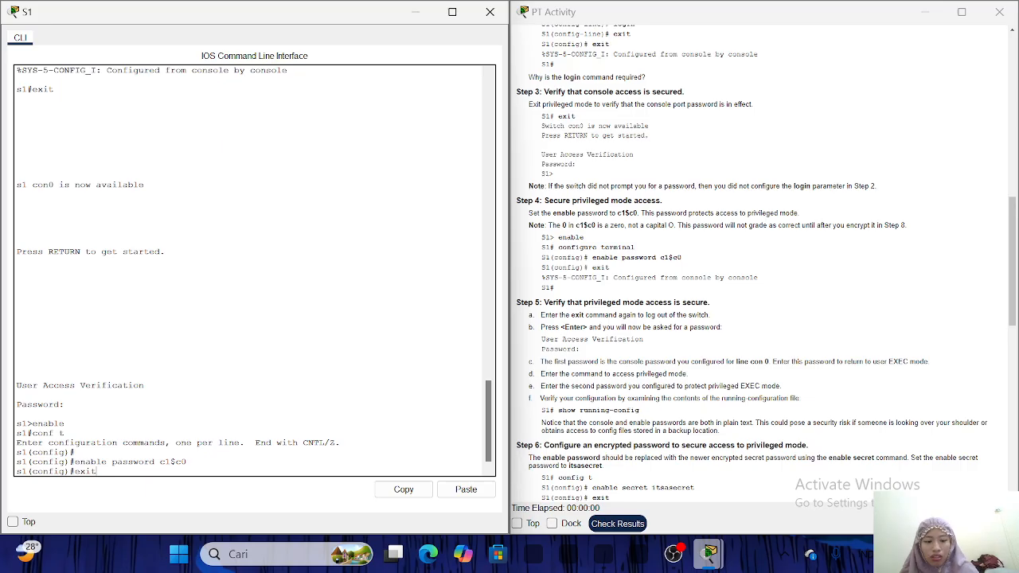
key(Return)
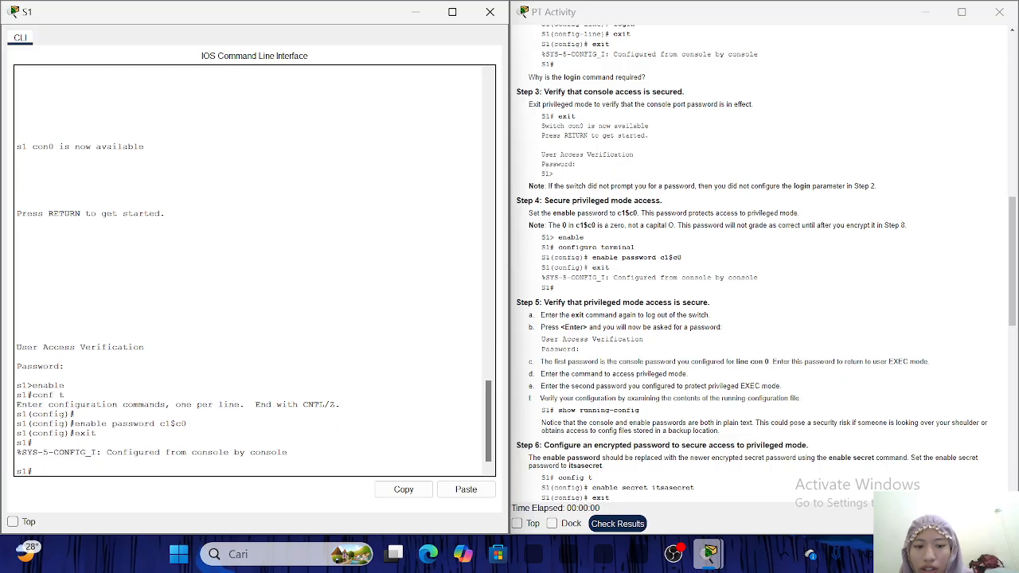
Log out and back in with the console password, then run enable and supply the enable password.
scroll(756, 263, down, 5)
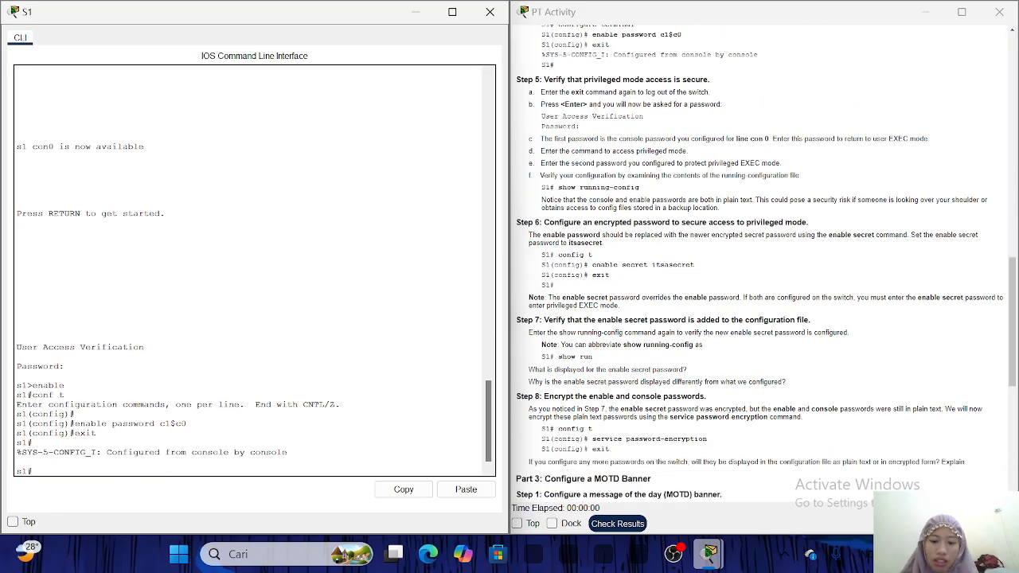
text(exit)
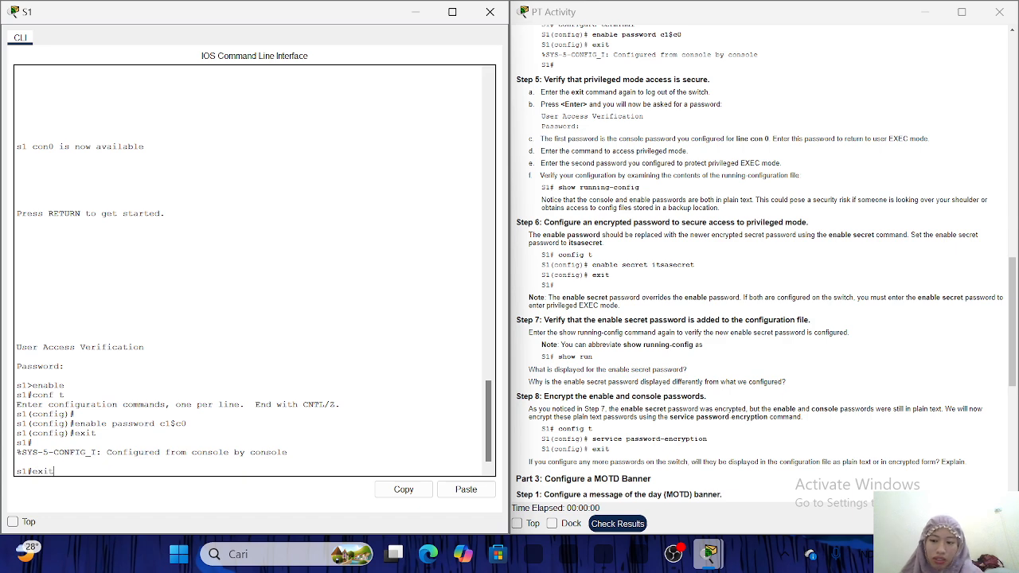
key(Return)
key(Return)
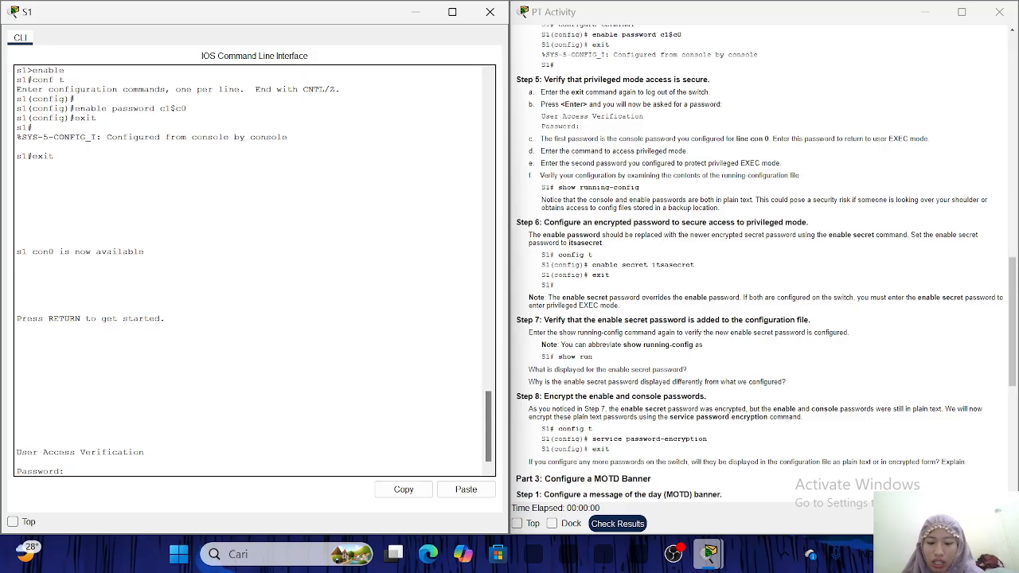
key(Return)
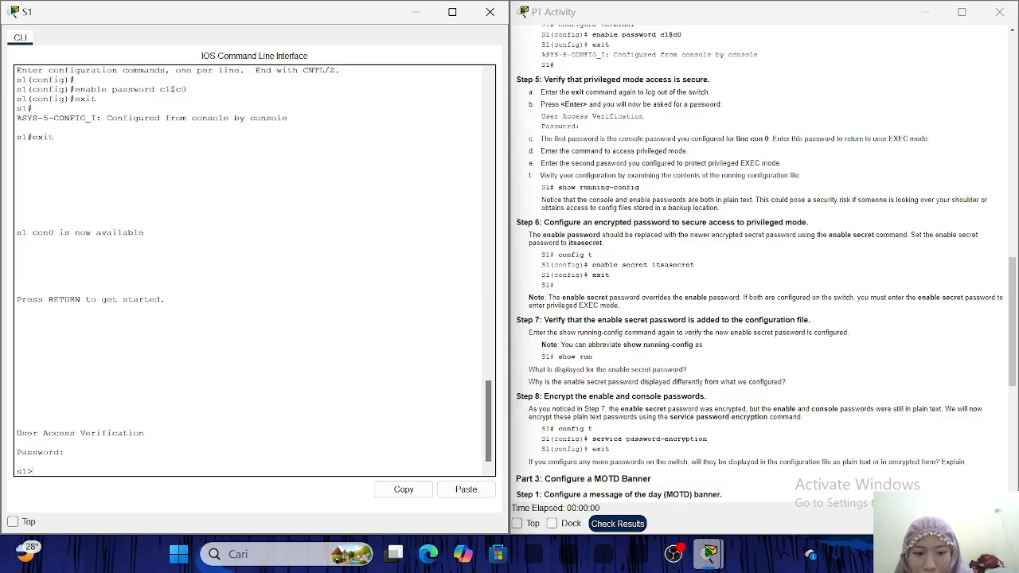
text(enable)
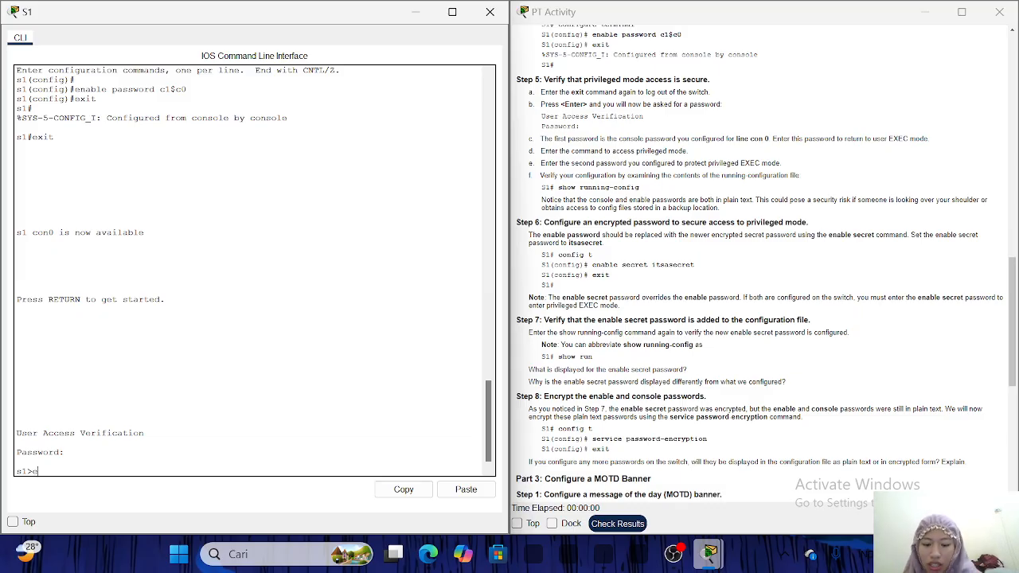
key(Return)
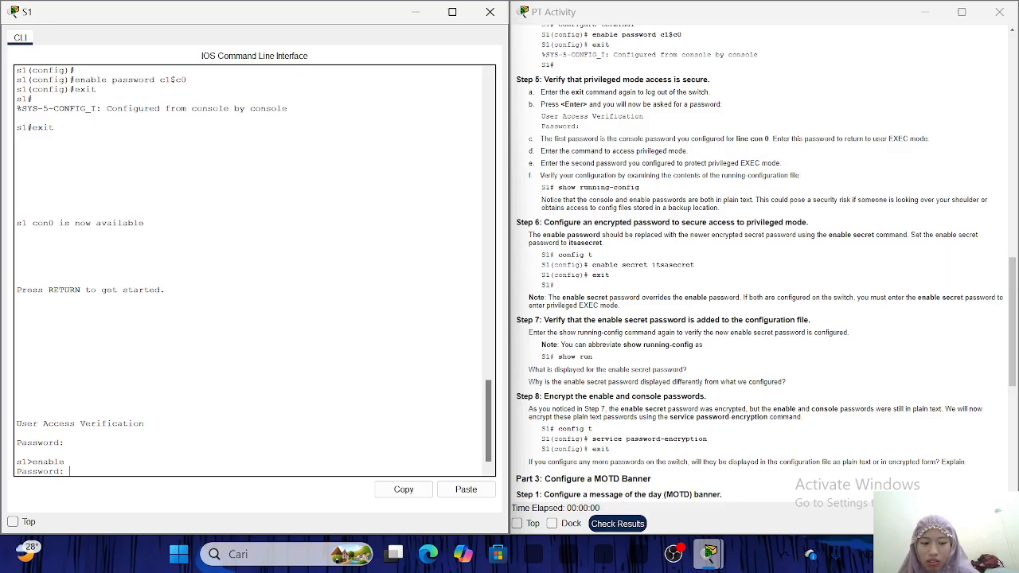
key(Return)
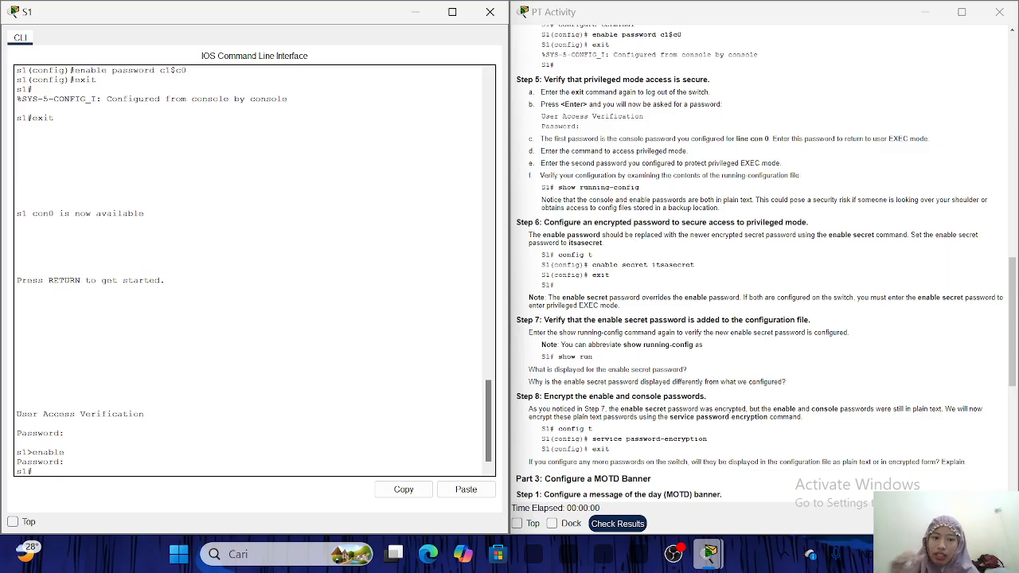
Run show running-config, correcting a misspelled attempt, to see the enable password stored in plain text.
text(show)
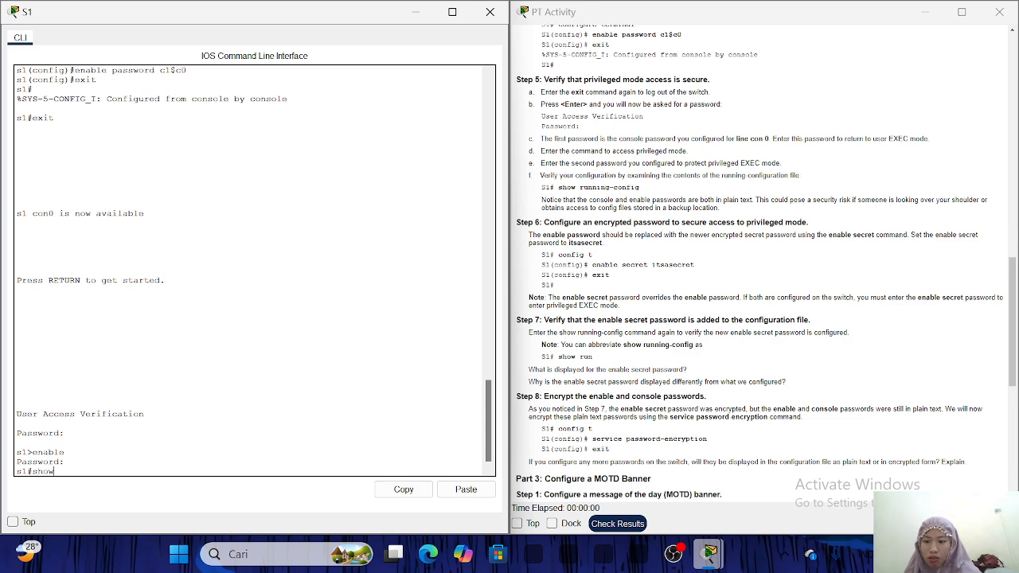
text( configur)
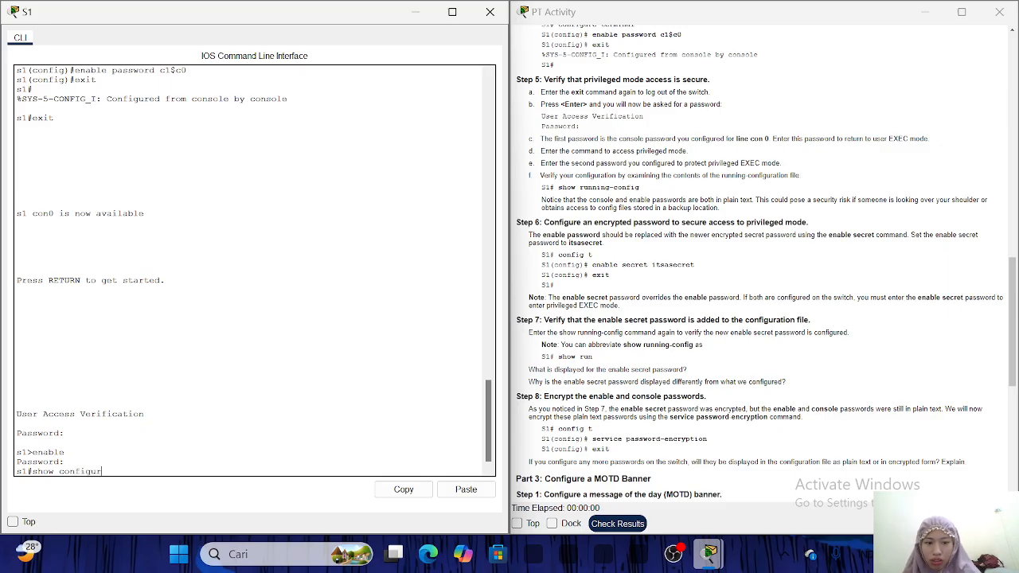
key(BackSpace)
key(BackSpace)
key(BackSpace)
key(BackSpace)
key(BackSpace)
key(BackSpace)
key(BackSpace)
key(BackSpace)
text(runn)
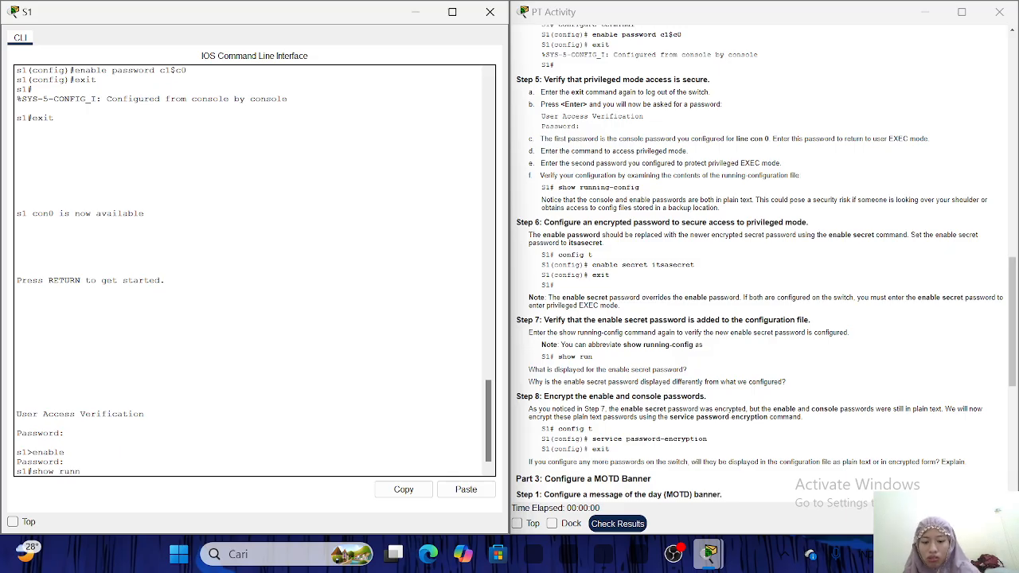
text(ing-co)
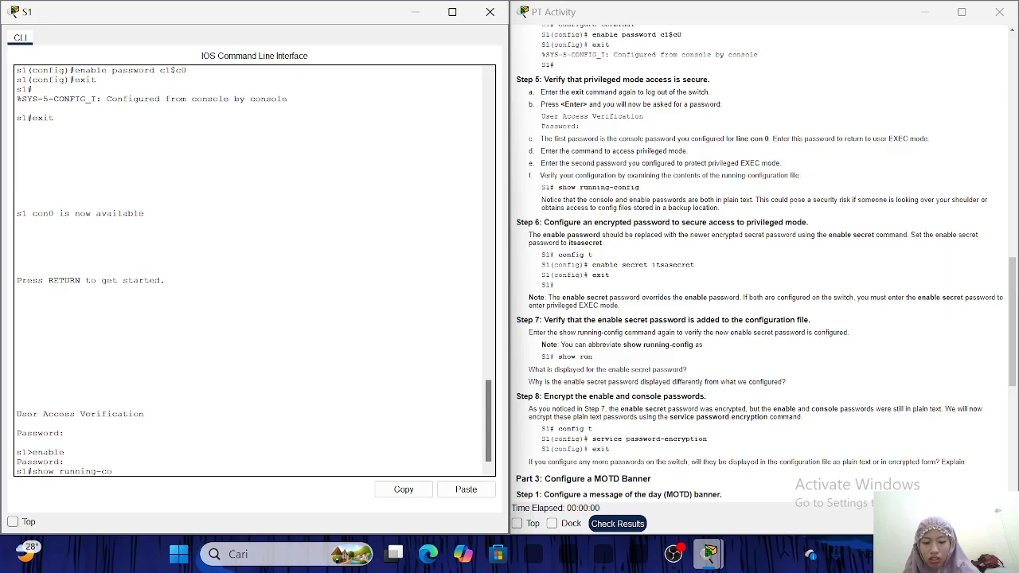
text(nfigure)
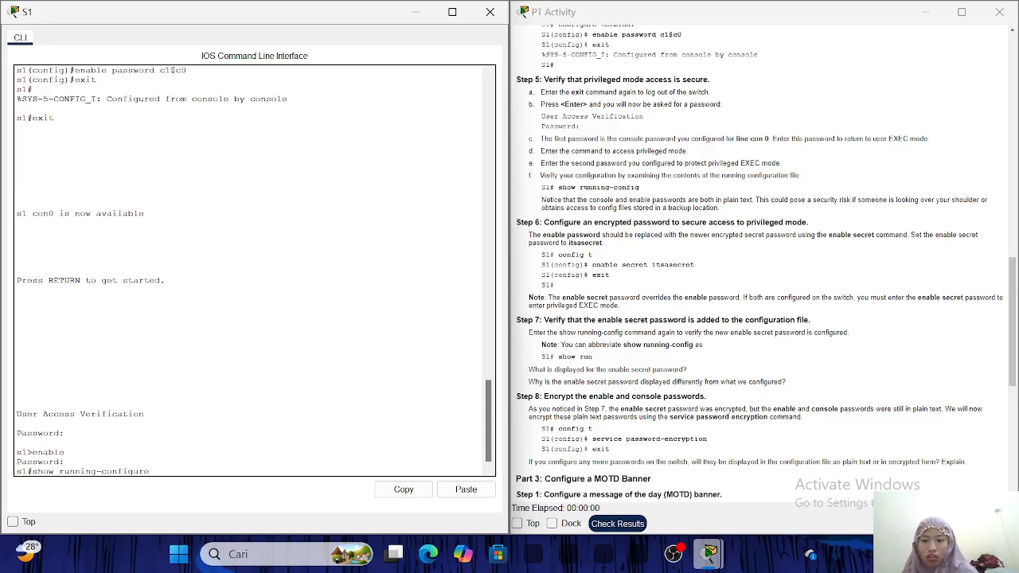
key(Return)
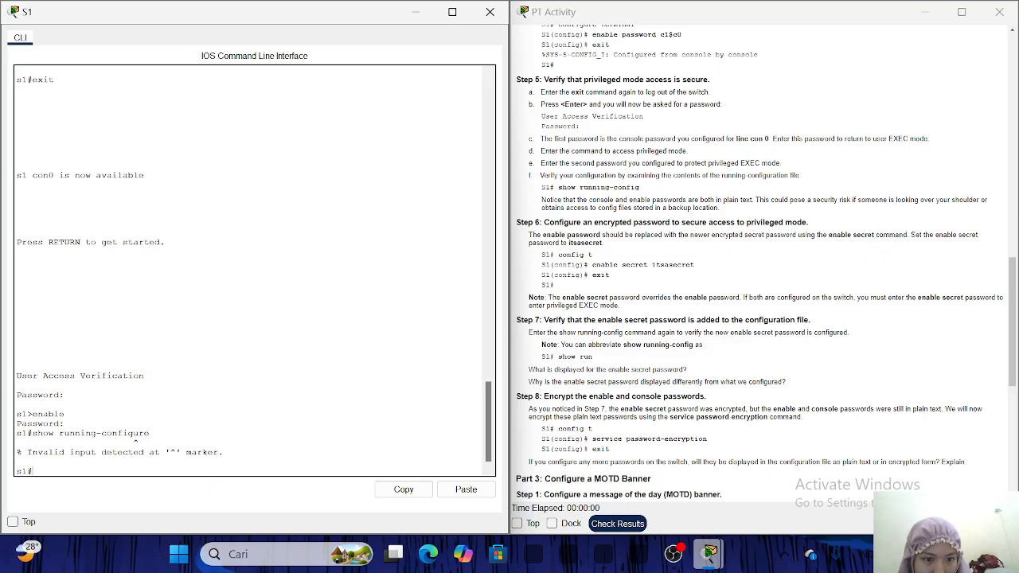
text(show )
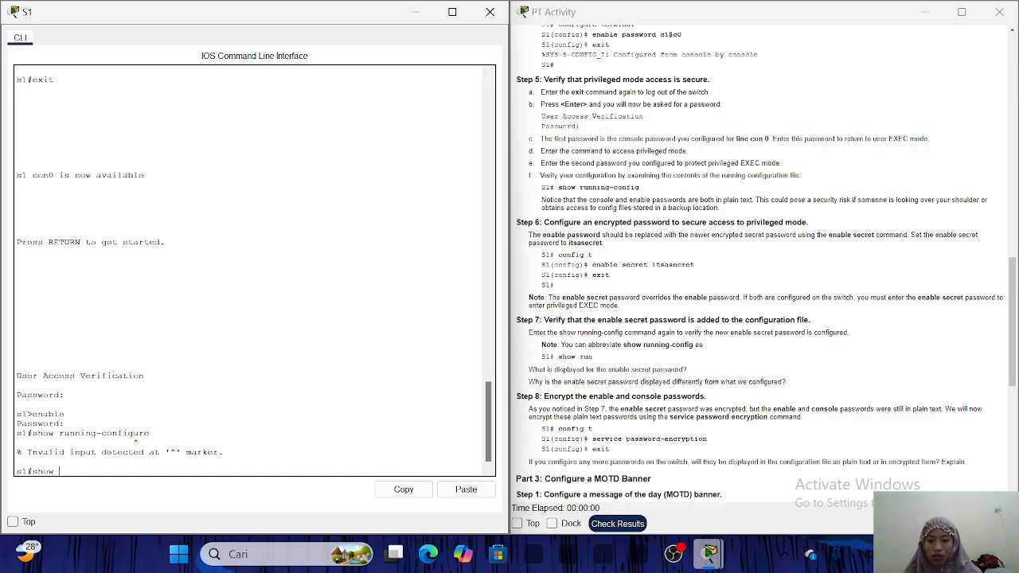
text(running-config)
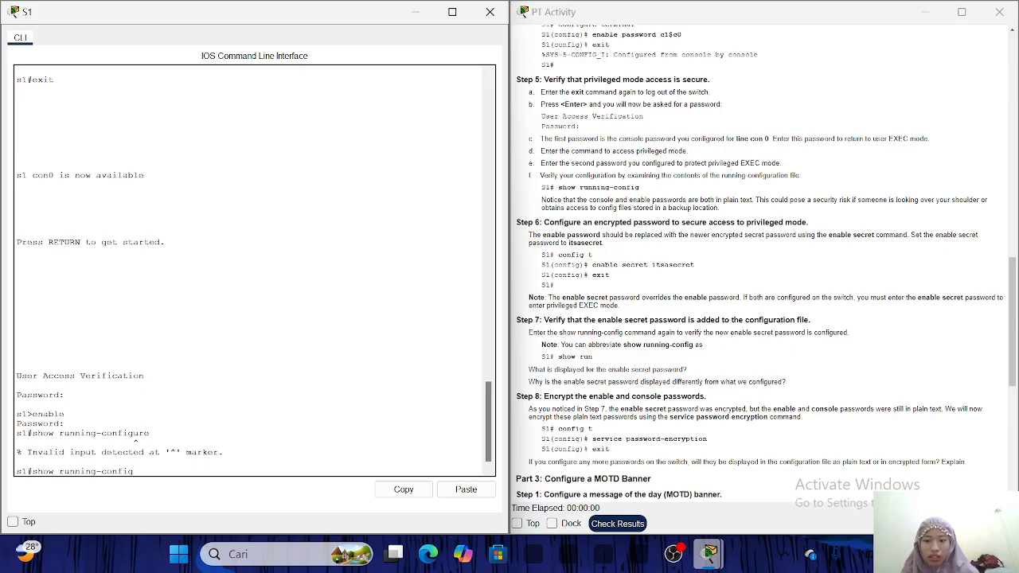
key(Return)
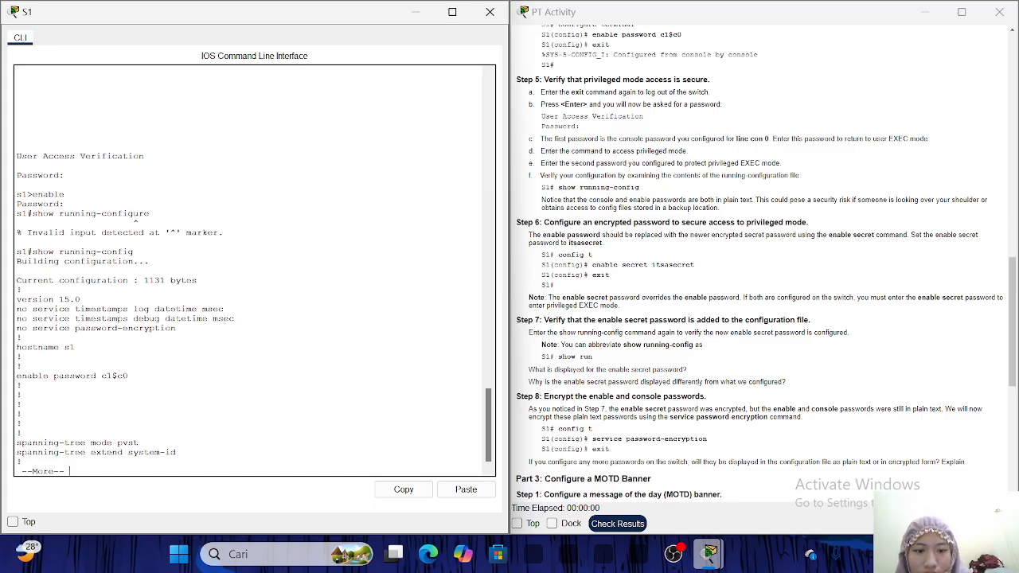
text(qcon)
text(f t)
Set S1's enable secret to the Step 6 password, then exit back to the s1# prompt.
key(Return)
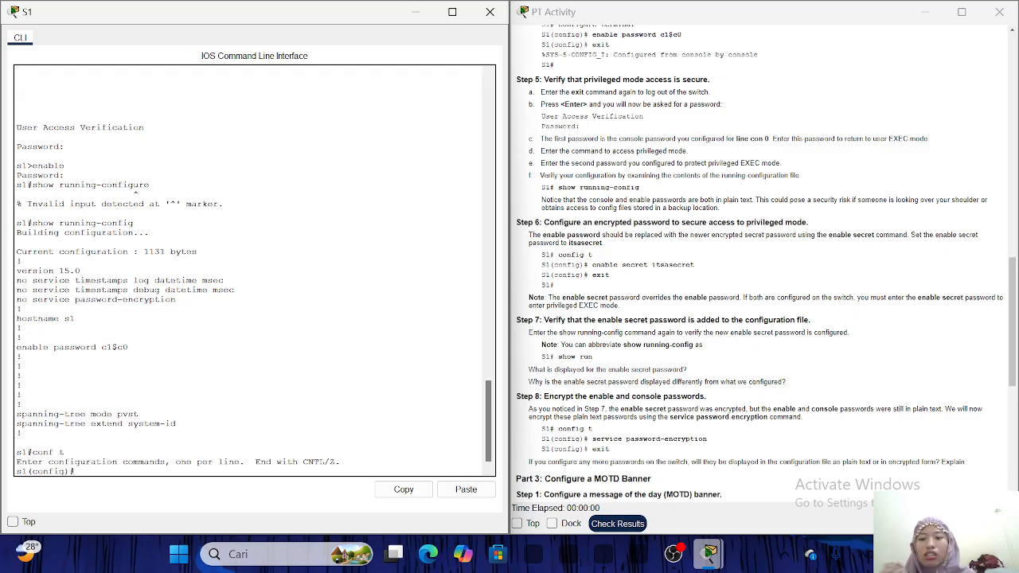
text(enable secret)
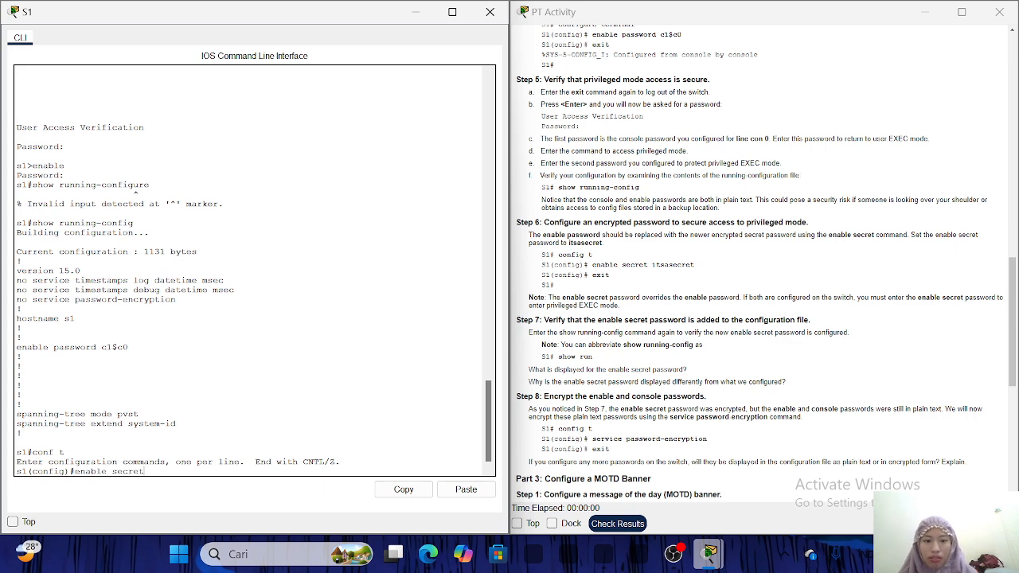
text( it)
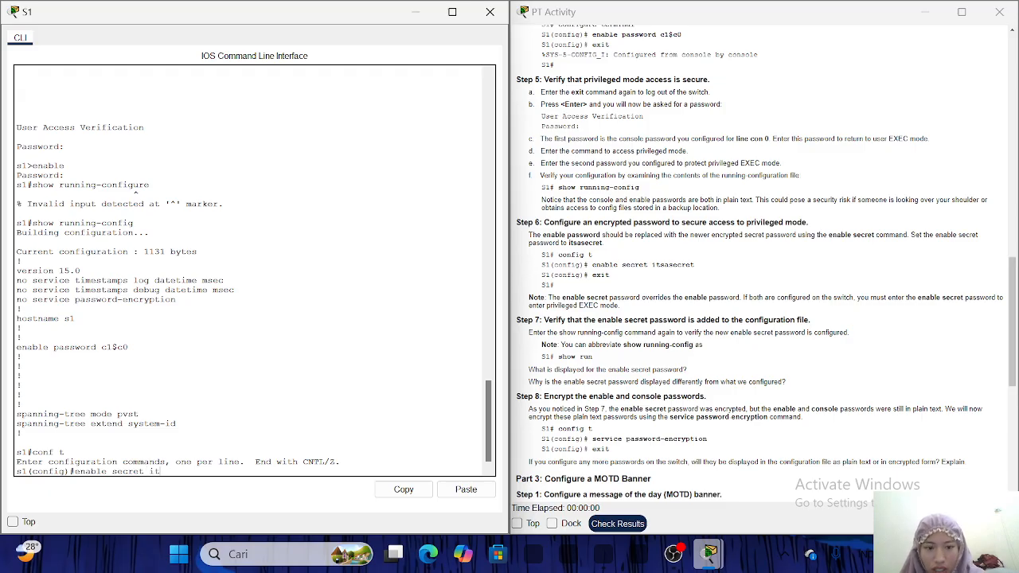
text(s)
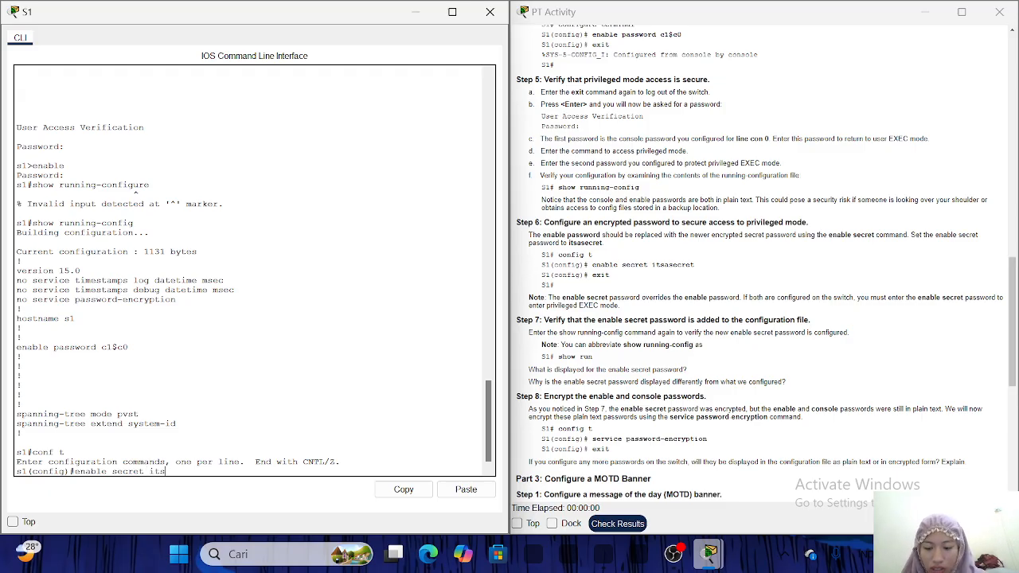
text(asecret)
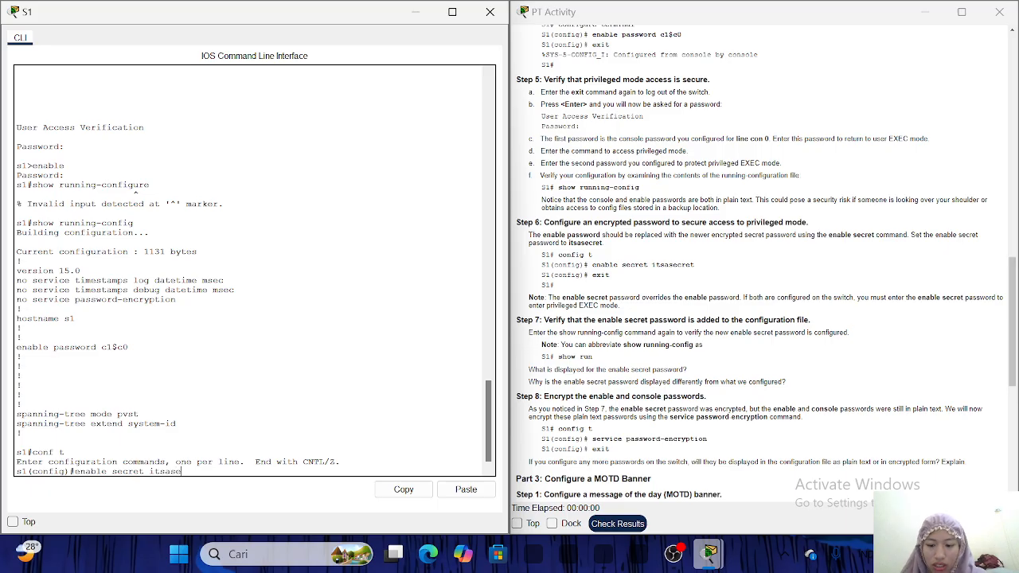
key(Return)
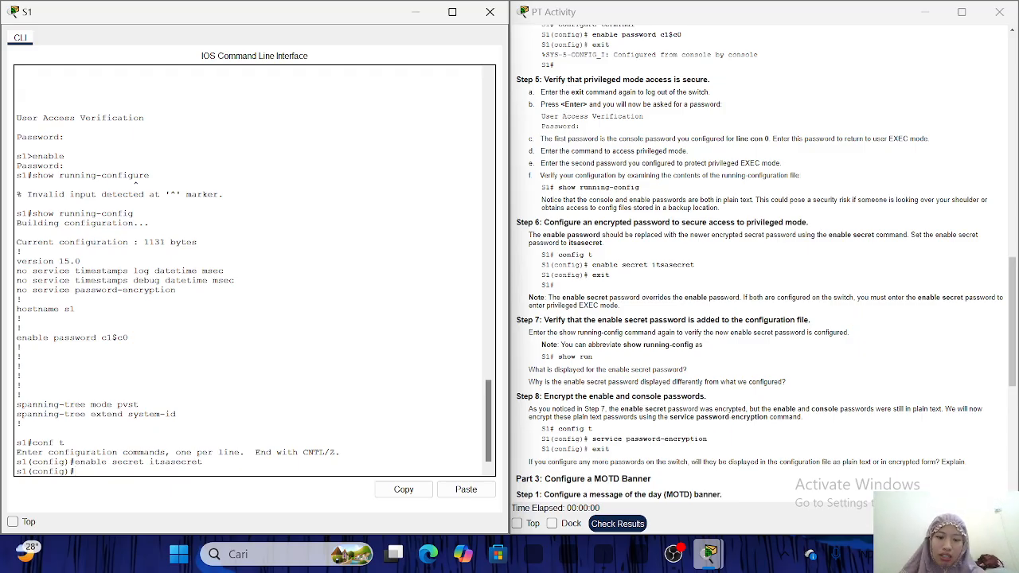
text(exit)
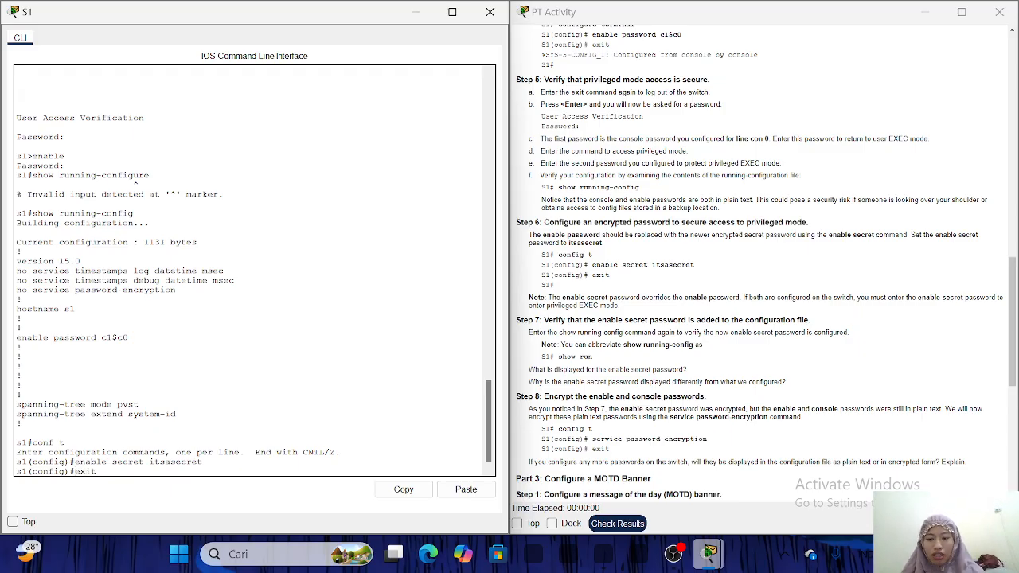
key(Return)
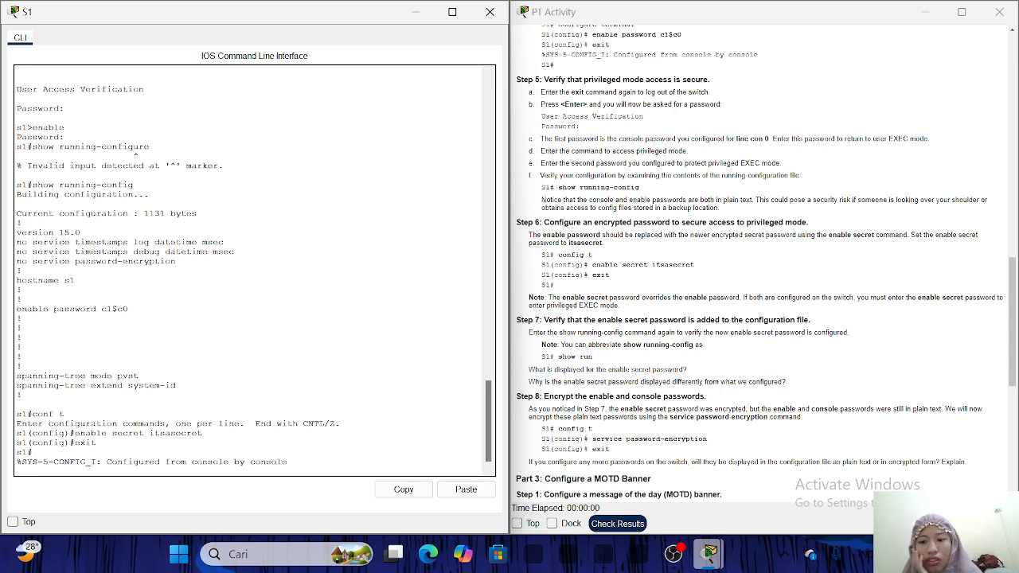
key(Return)
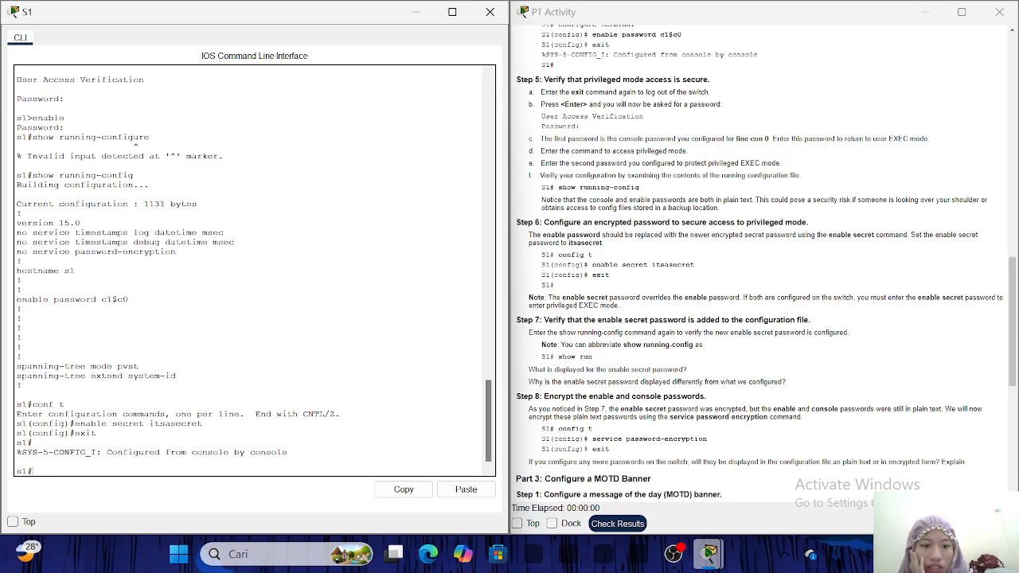
scroll(764, 263, down, 5)
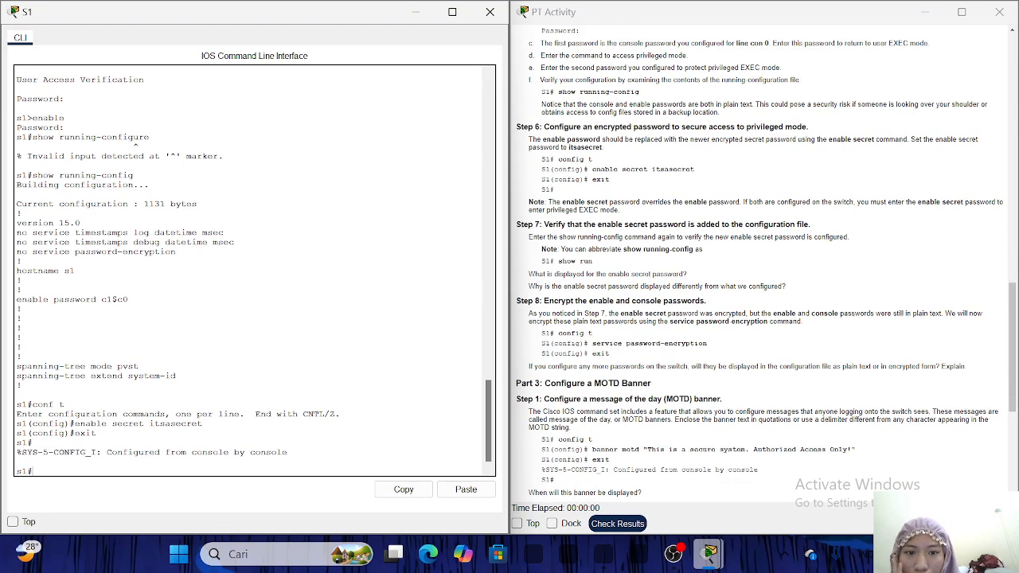
scroll(618, 322, down, 1)
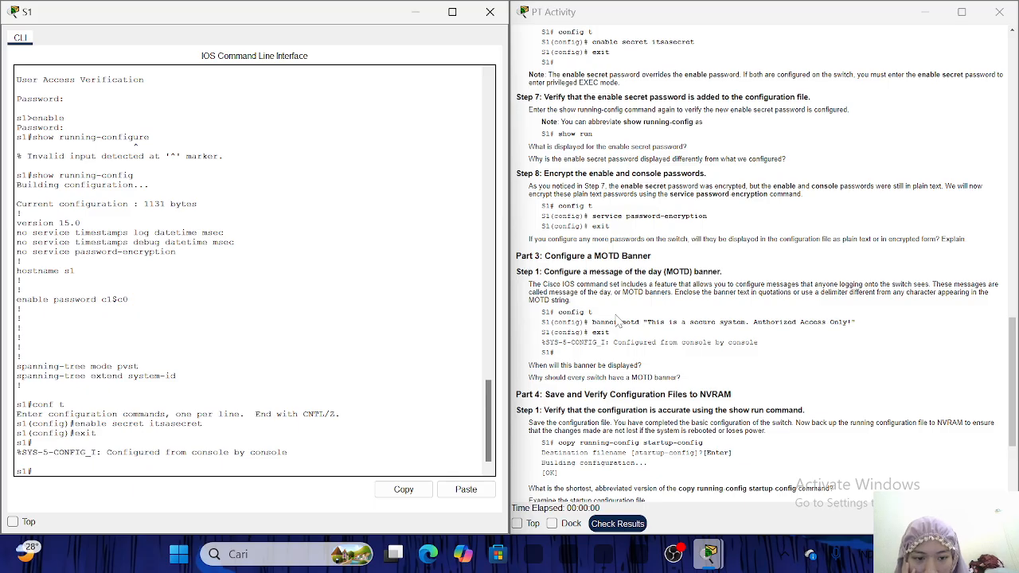
scroll(618, 320, down, 1)
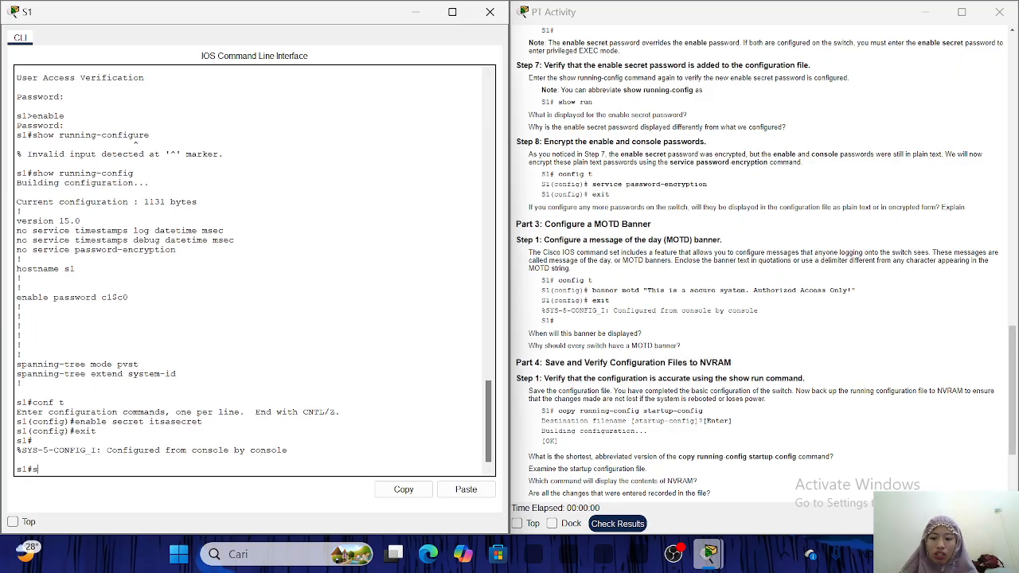
Page through S1's running-config to confirm the enable secret shows as a type 5 hash, then stop the listing.
text(show r)
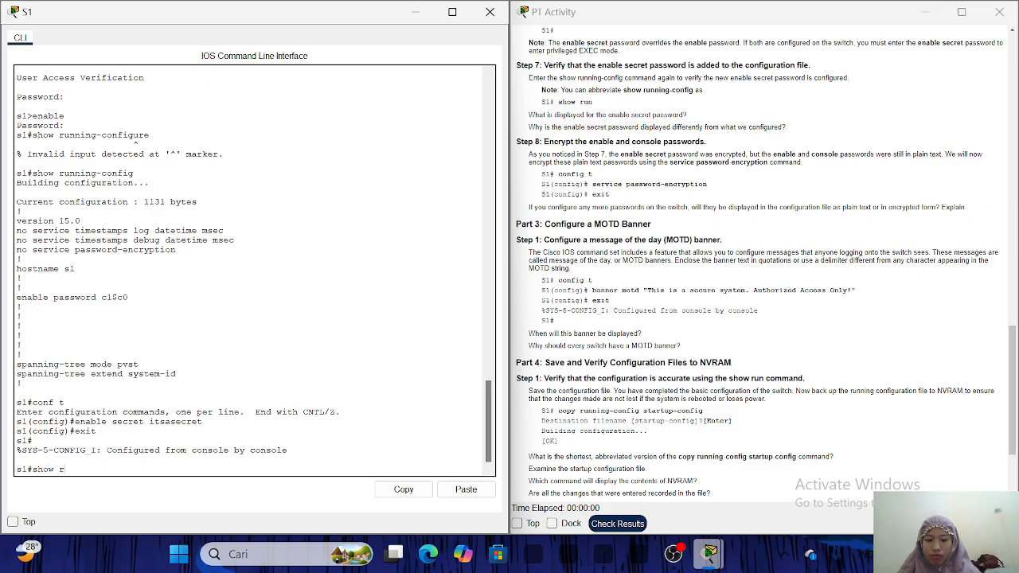
text(unning-config)
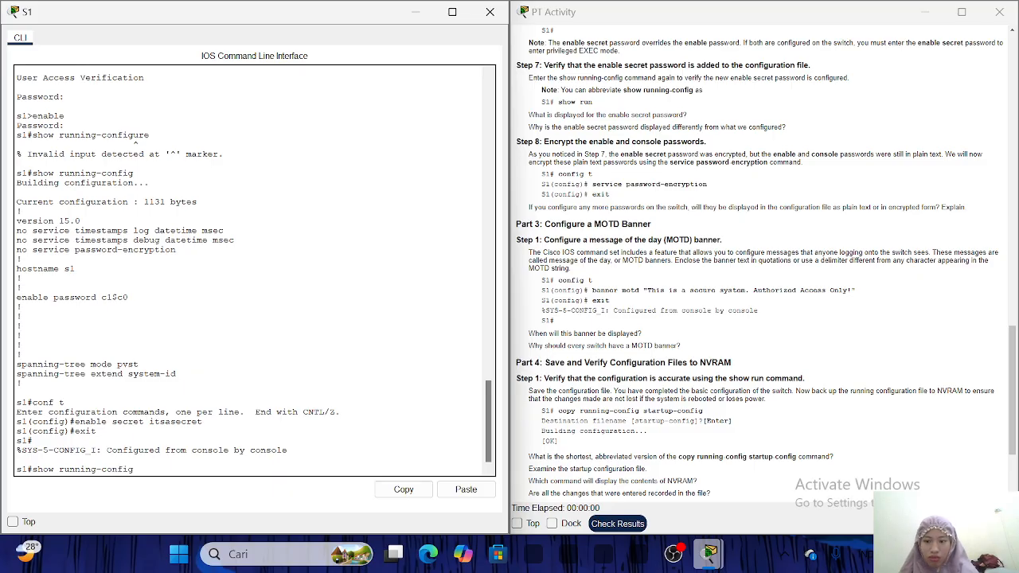
key(Return)
key(Return)
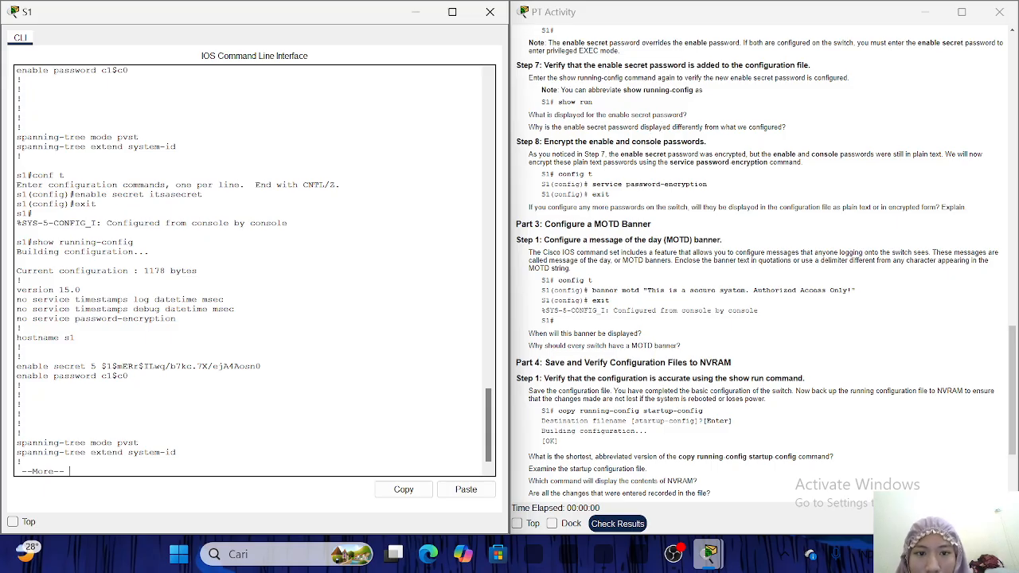
scroll(654, 159, down, 2)
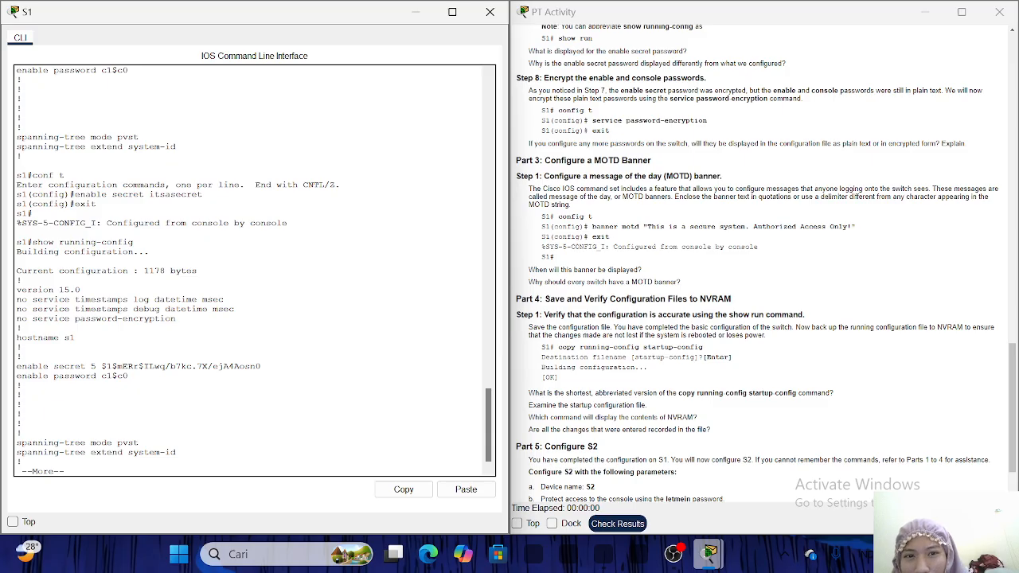
scroll(766, 263, down, 1)
scroll(766, 264, down, 1)
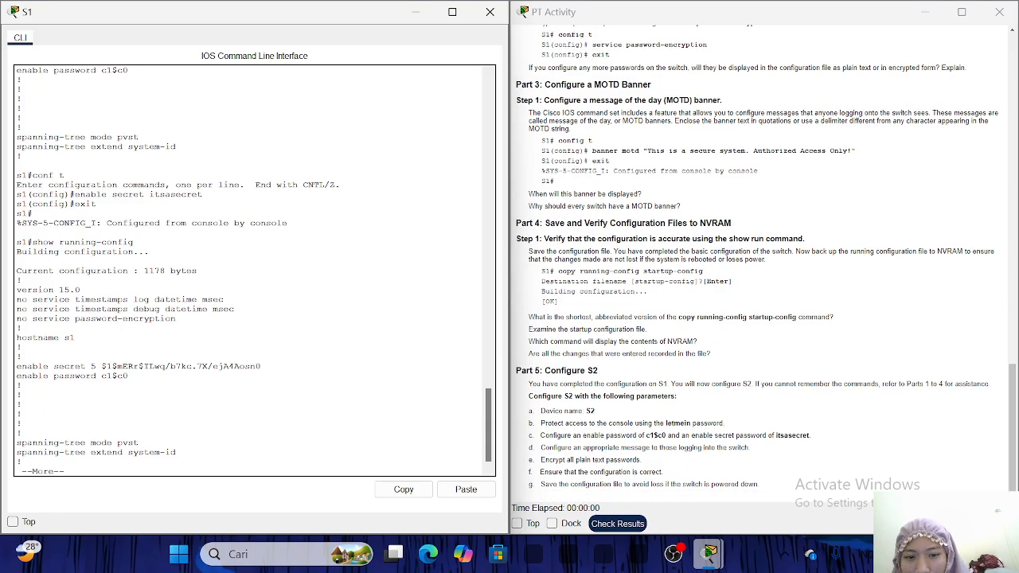
scroll(766, 264, up, 3)
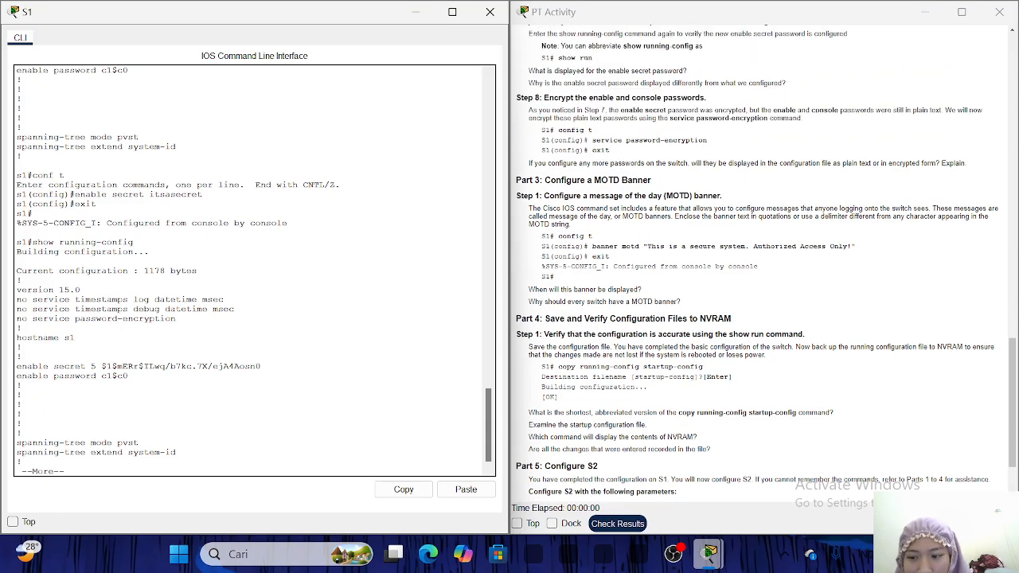
key(Return)
key(Return)
key(Return)
key(Return)
key(Return)
key(Return)
key(Return)
key(Return)
key(Return)
key(Return)
key(Return)
key(Return)
key(Return)
key(Return)
key(Return)
key(Return)
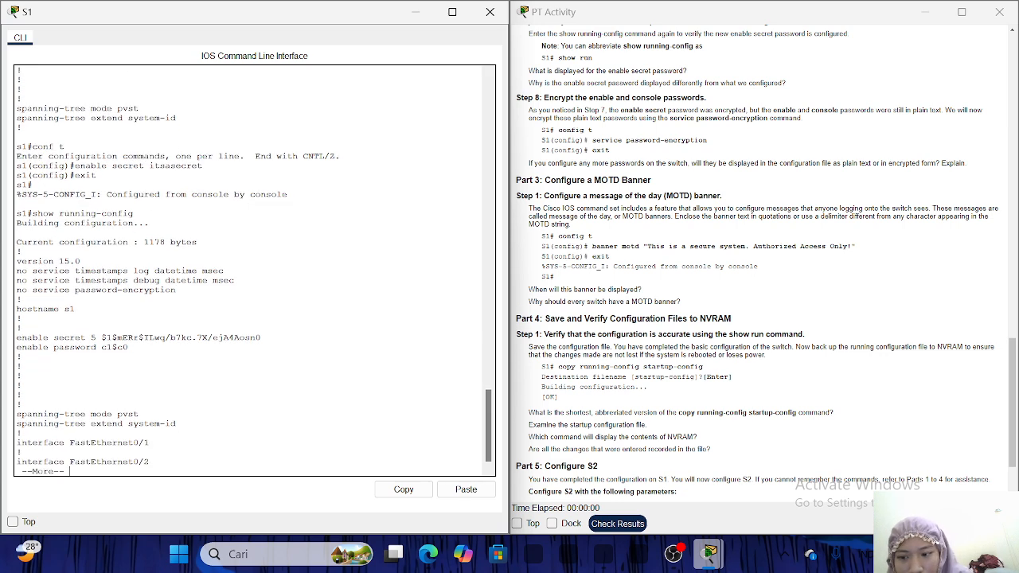
key(Return)
key(Return)
key(Return)
key(Return)
key(Return)
key(Return)
key(Return)
key(Return)
key(Return)
key(Return)
key(Return)
key(Return)
key(Return)
key(Return)
key(Return)
key(Return)
key(Return)
key(Return)
key(Return)
key(Return)
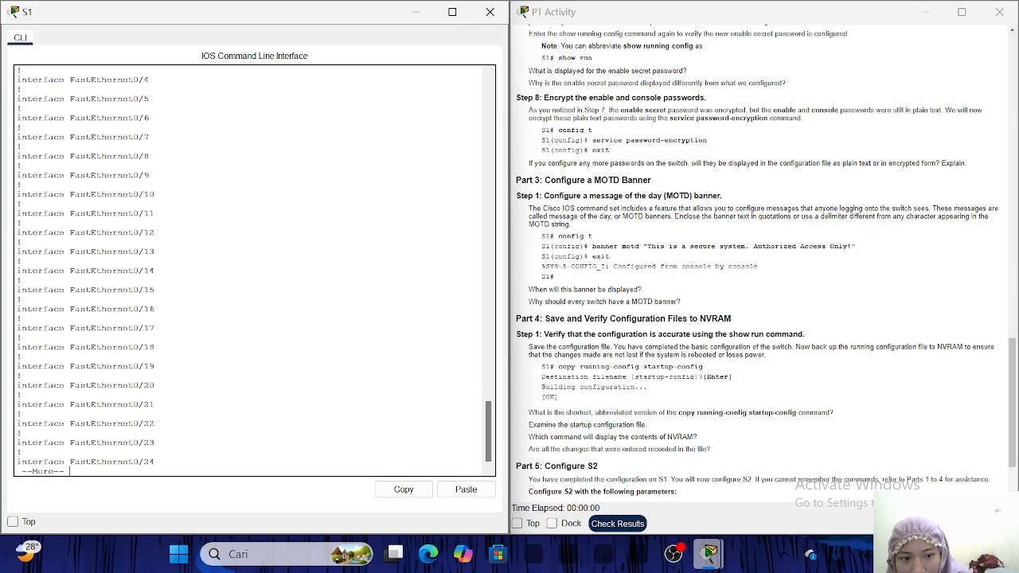
key(ctrl+c)
text(c)
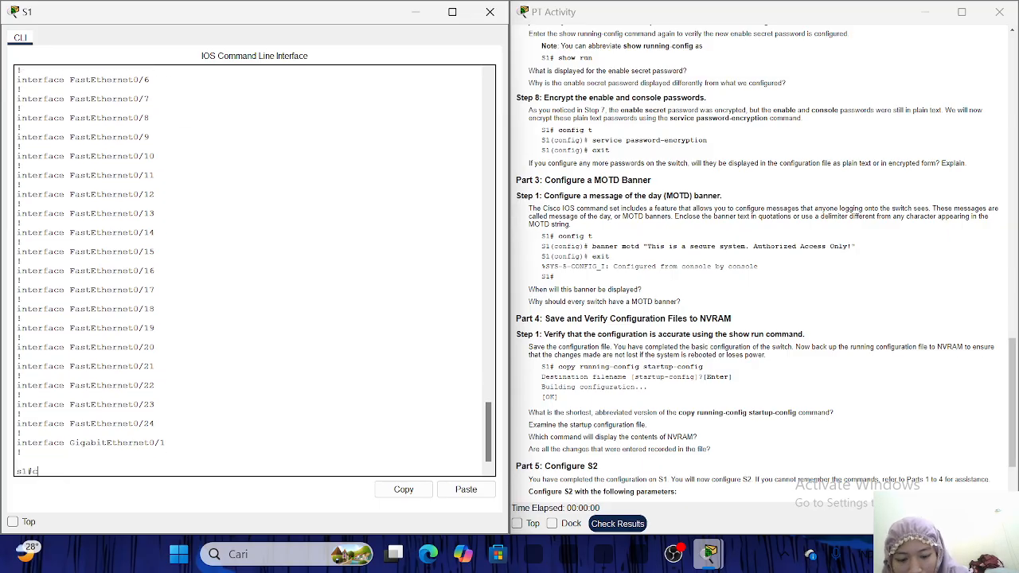
text(onf)
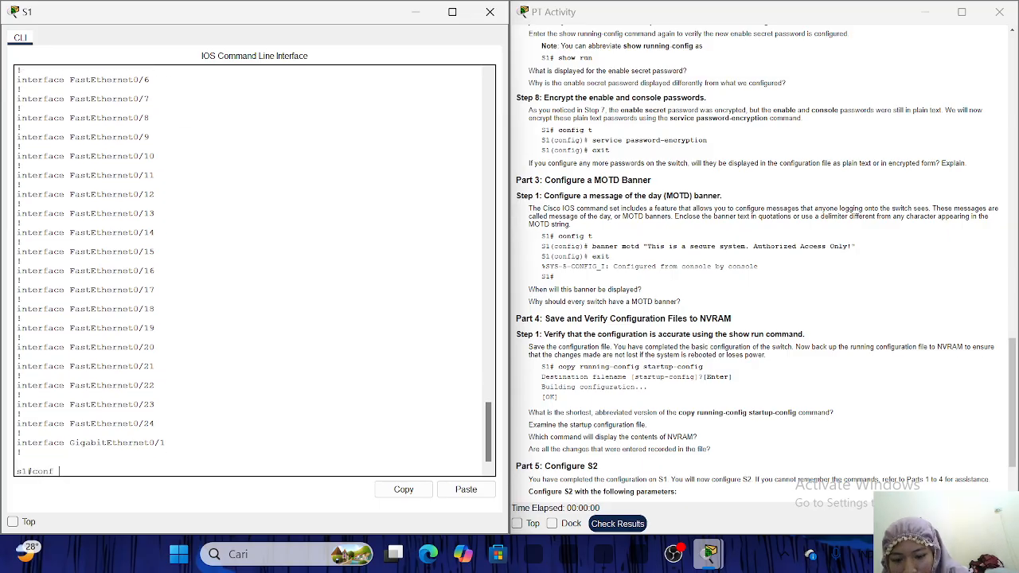
text( t)
Enable service password-encryption on S1 and exit back to the s1# prompt.
key(Return)
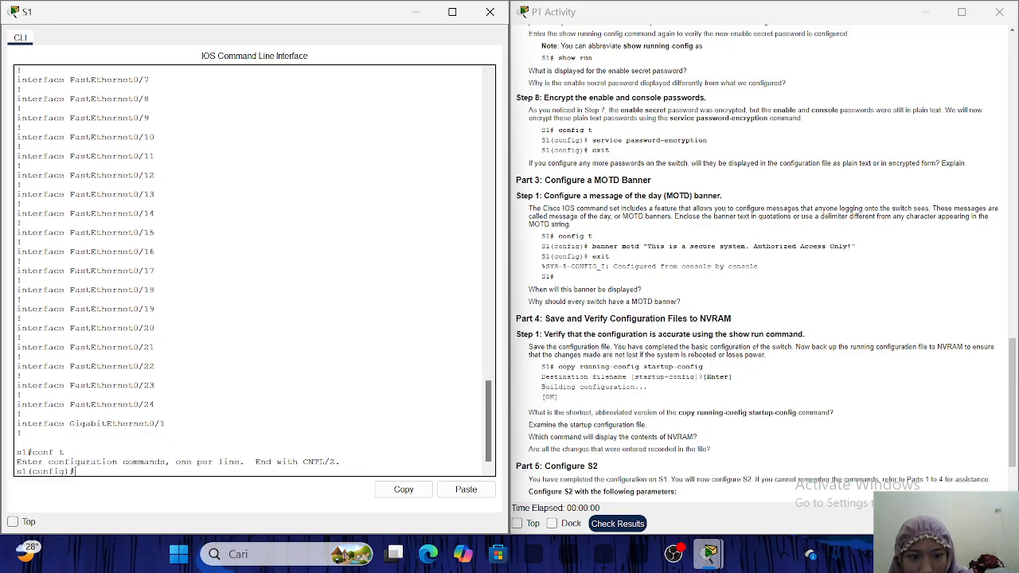
key(Return)
text(service)
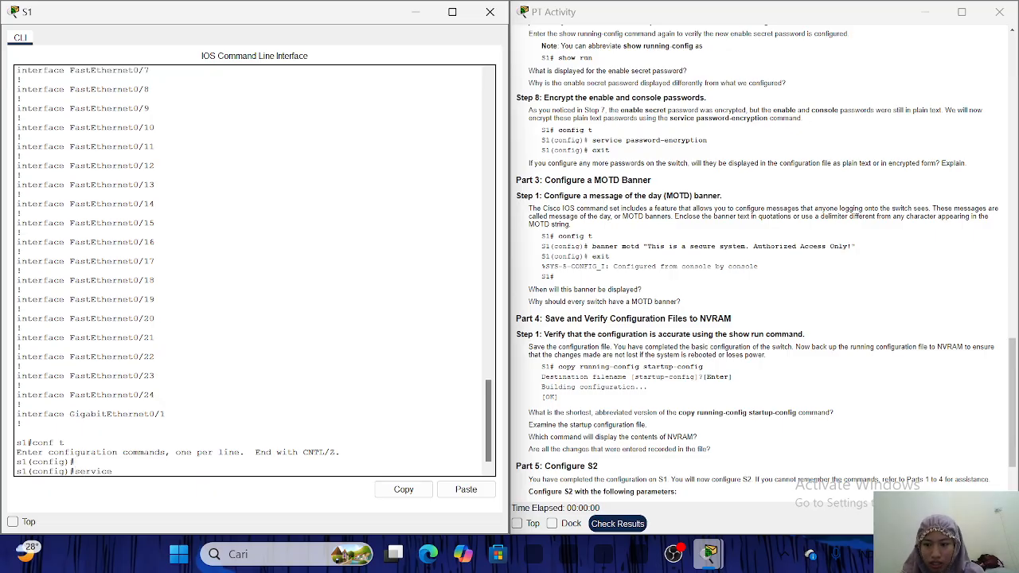
text( password)
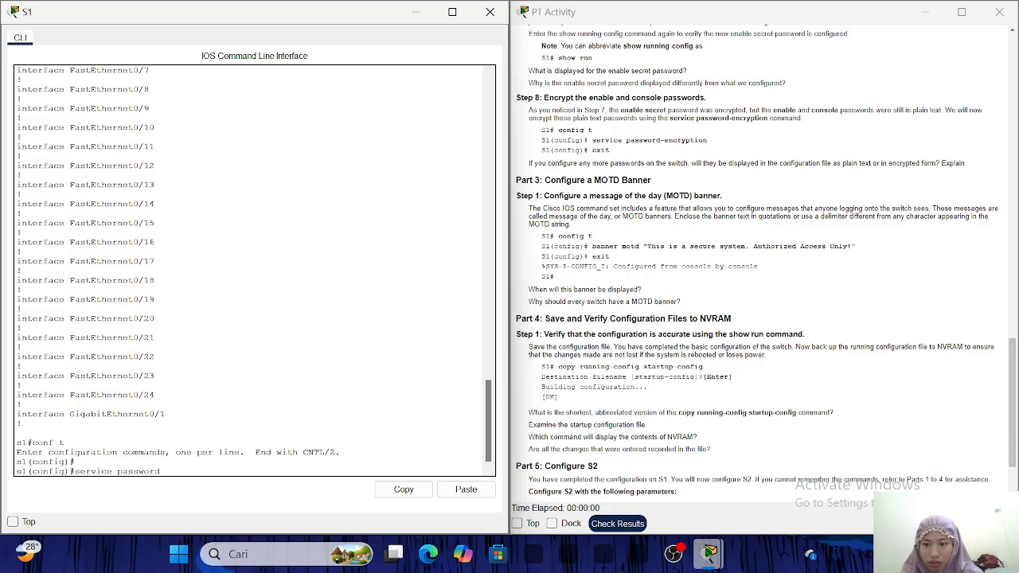
text(-e)
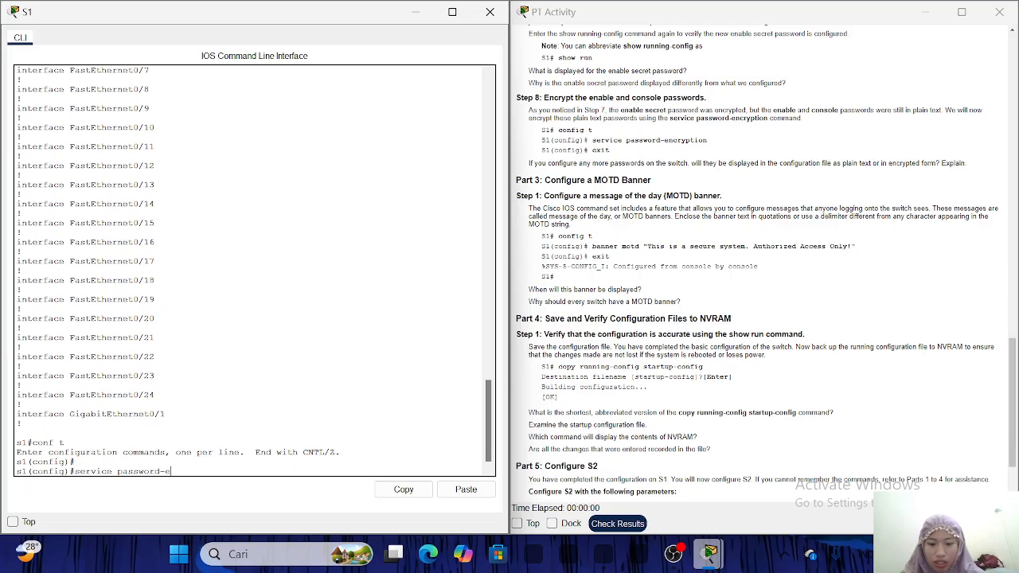
text(ncr)
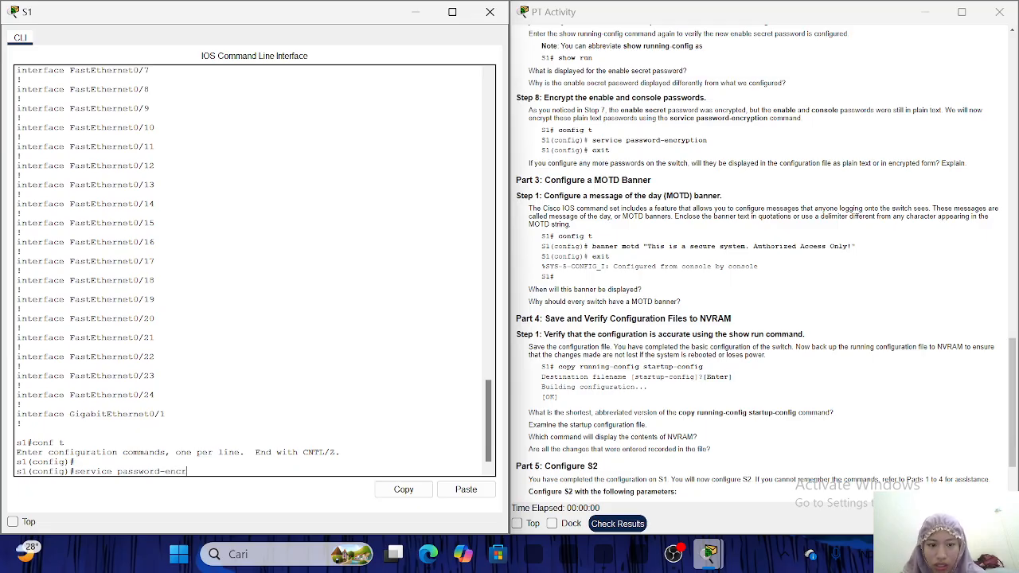
text(ypyt)
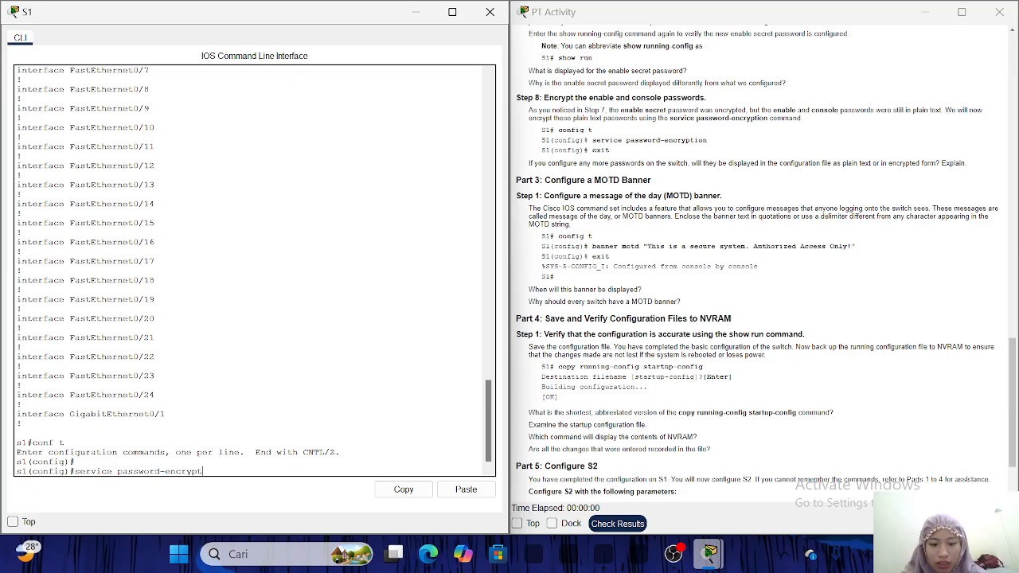
text(ion)
key(Return)
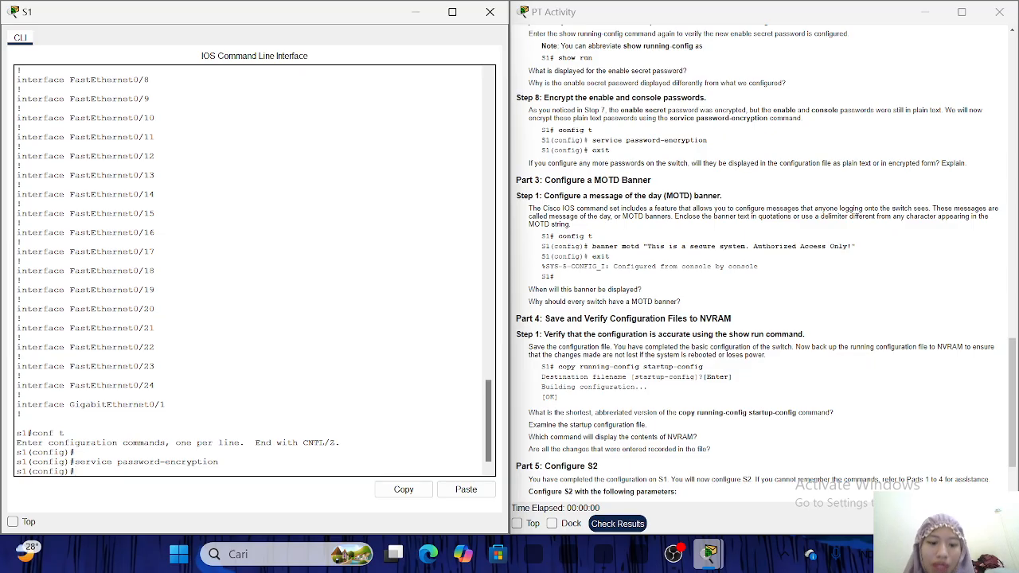
text(e)
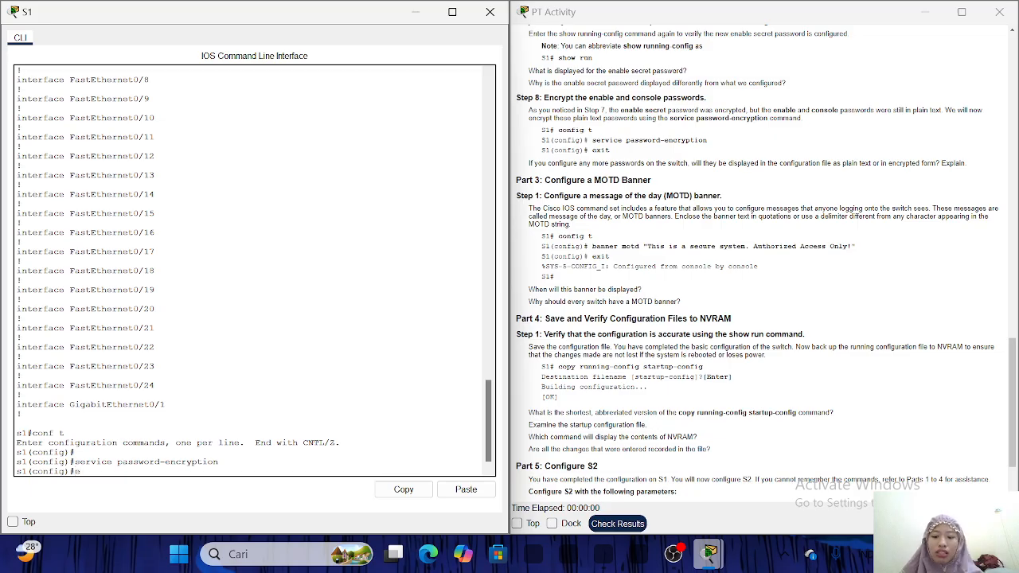
text(xit)
key(Return)
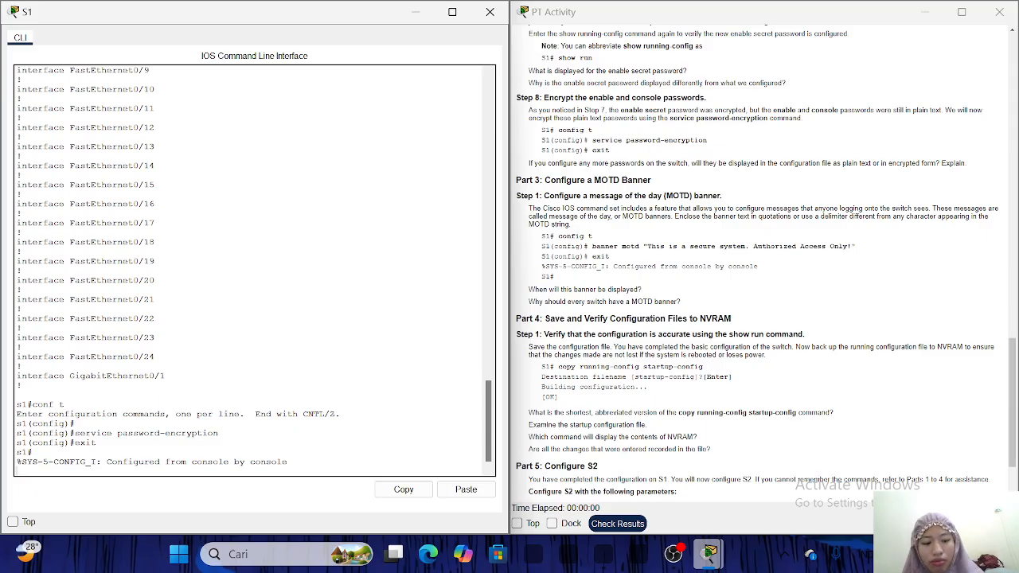
key(Return)
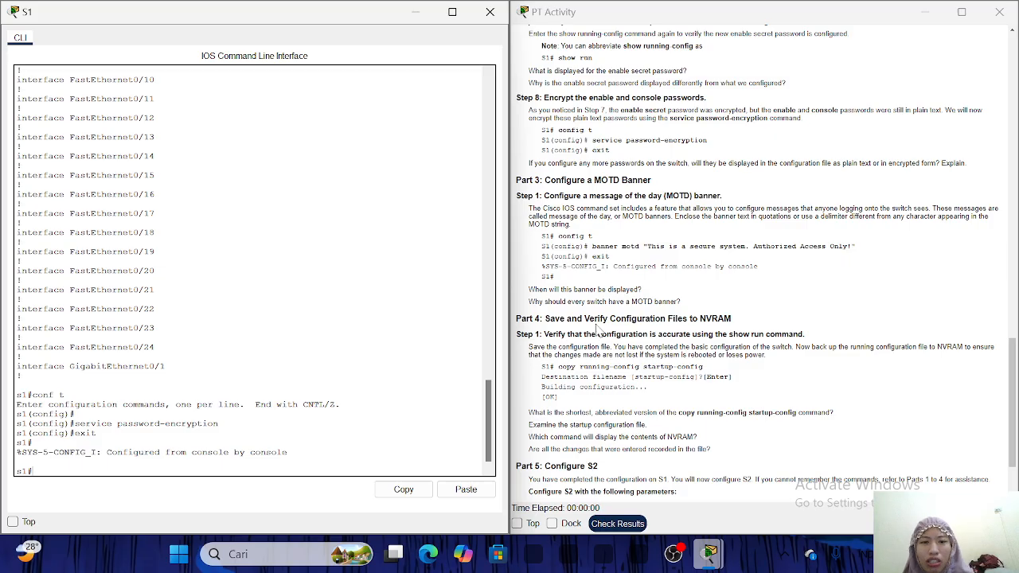
Set the MOTD banner to "This is a secure system.Authirized access only!" and exit to s1#.
scroll(597, 328, down, 2)
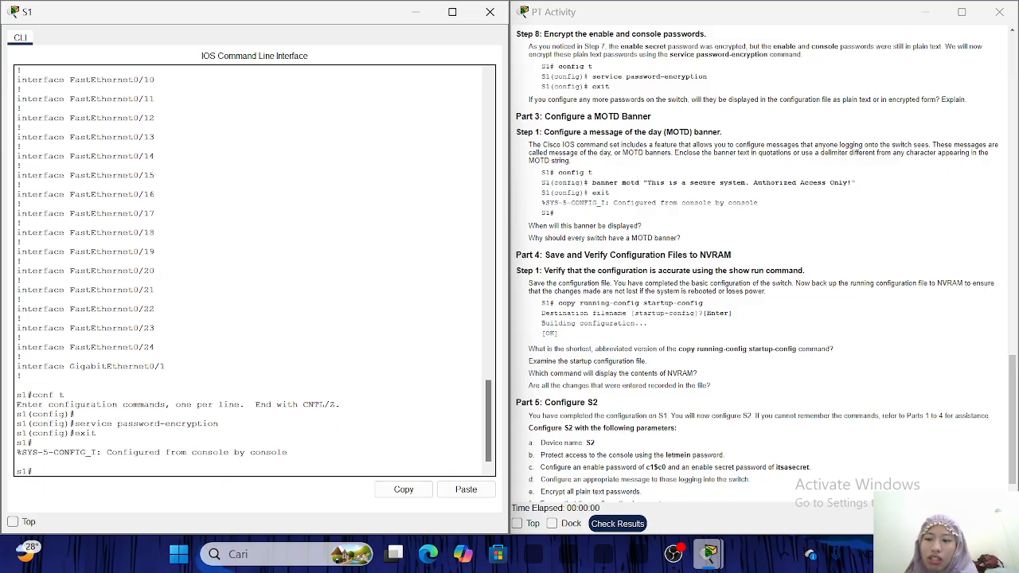
text(onf t)
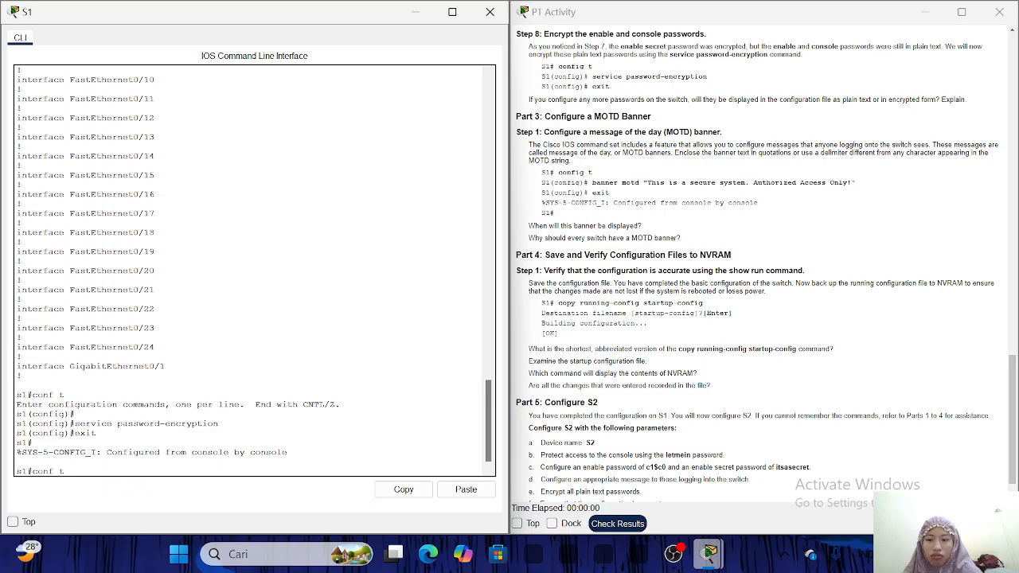
key(Return)
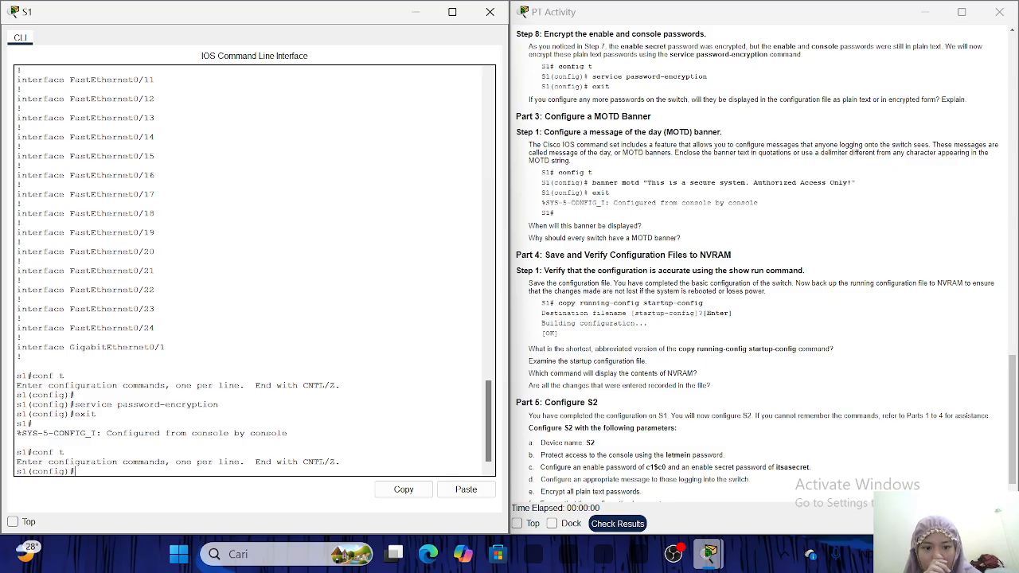
text(bann)
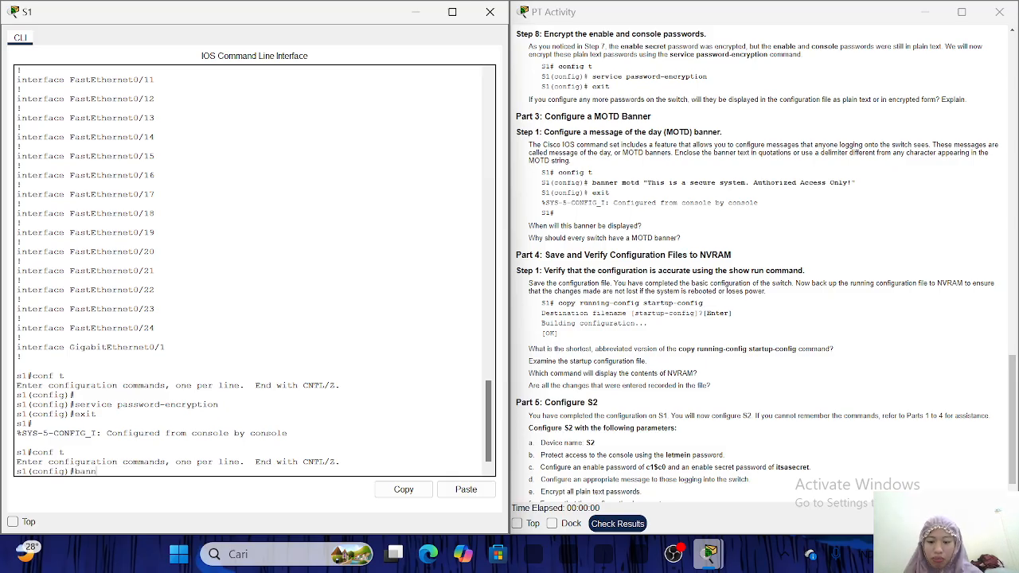
text(er motd)
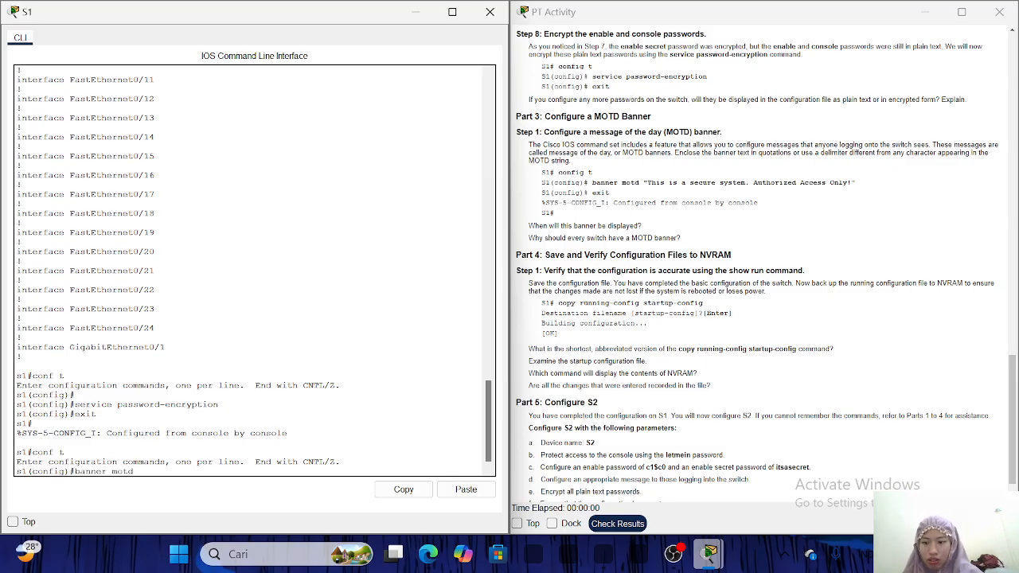
text( "This)
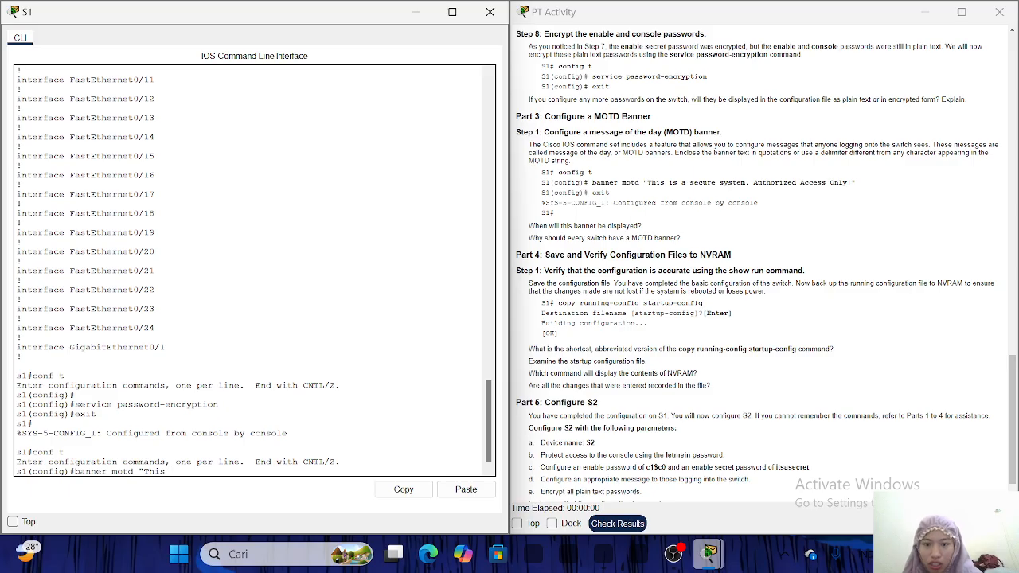
text( is a secure )
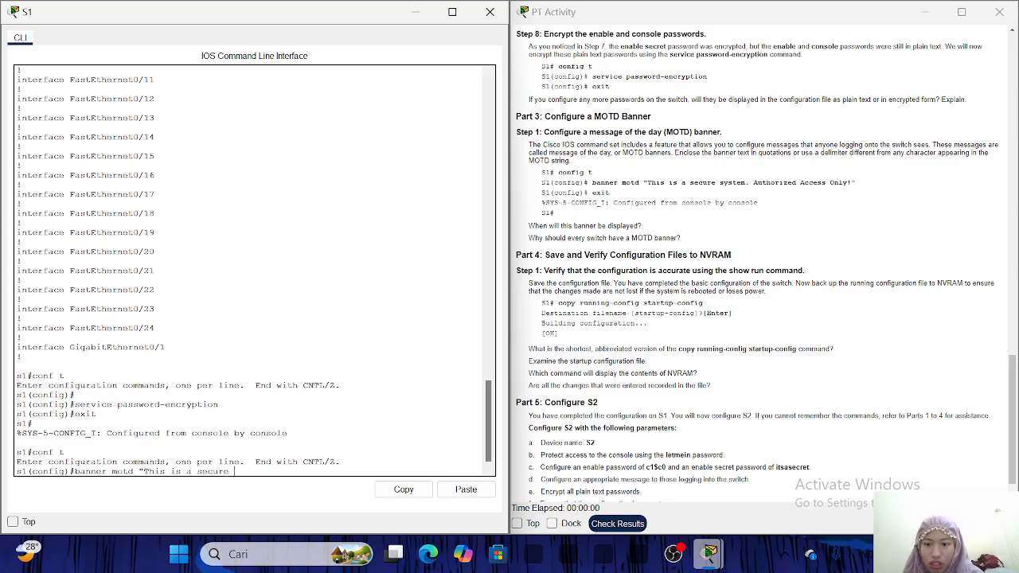
text(sy)
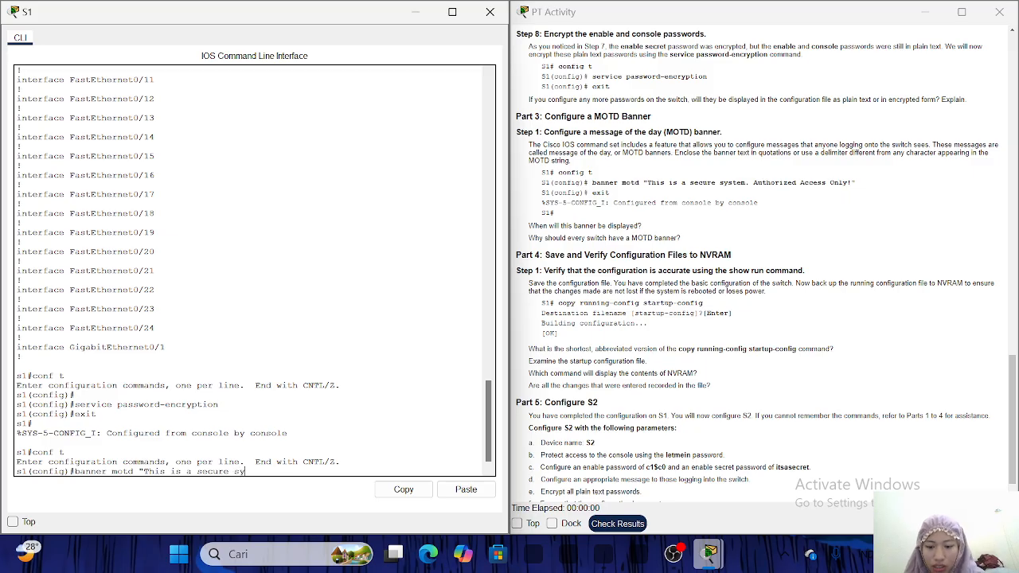
text(stem.)
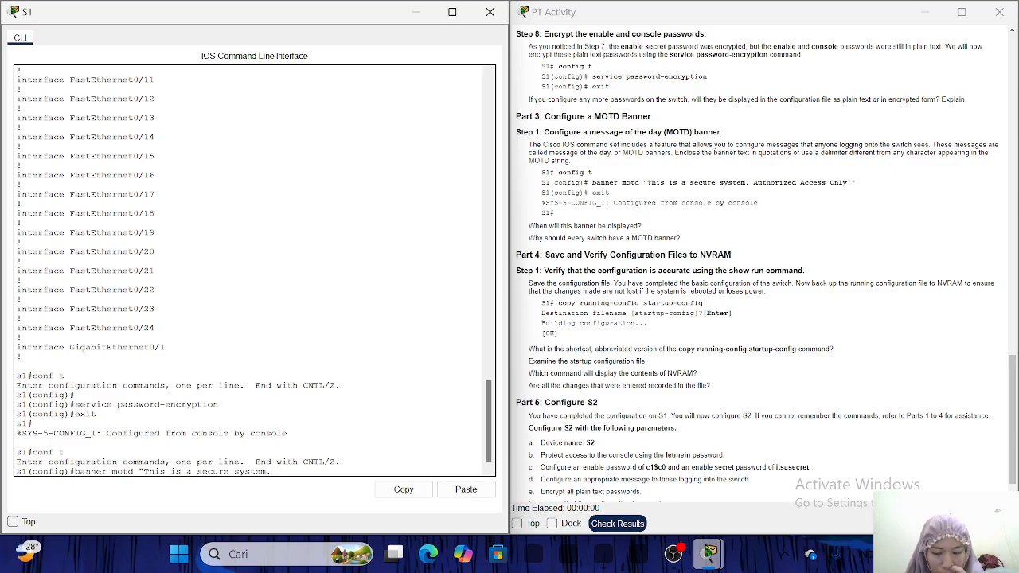
text(Auto)
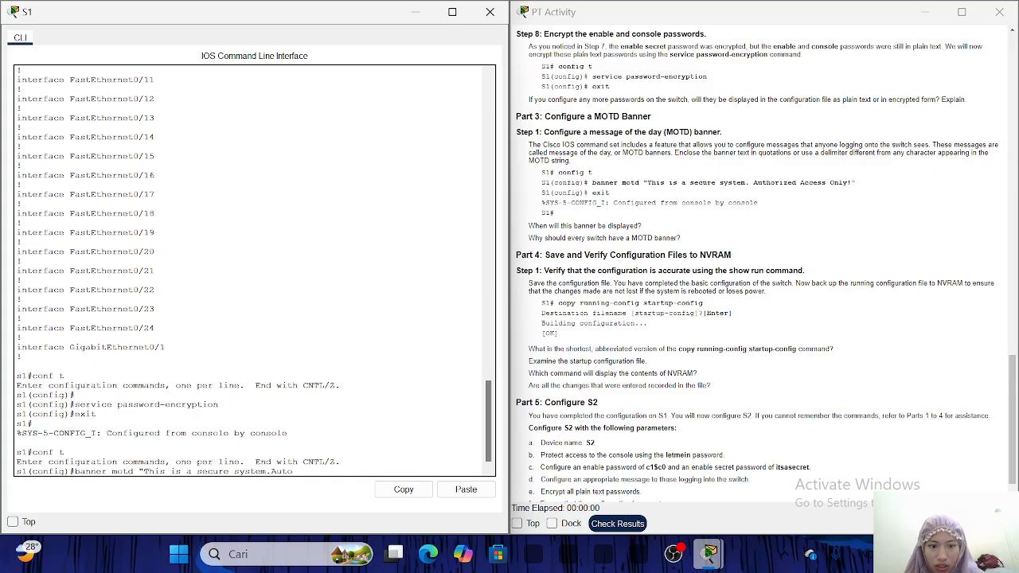
key(BackSpace)
key(BackSpace)
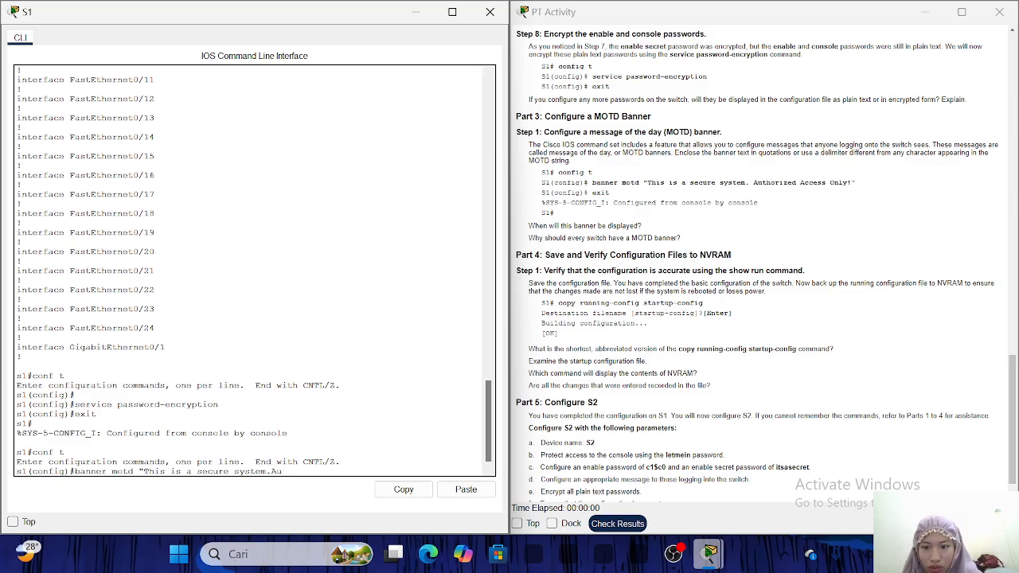
text(th)
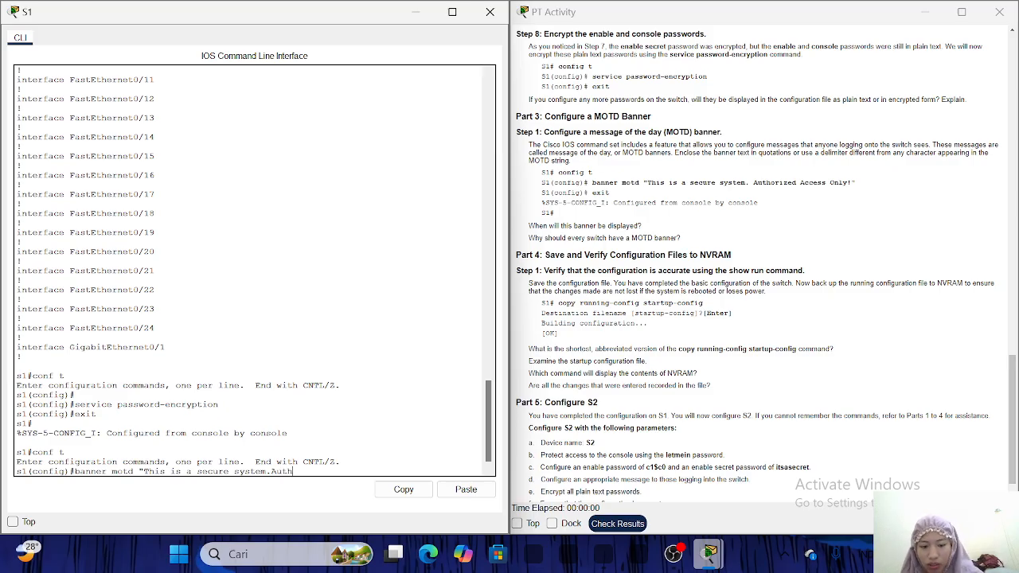
text(orized)
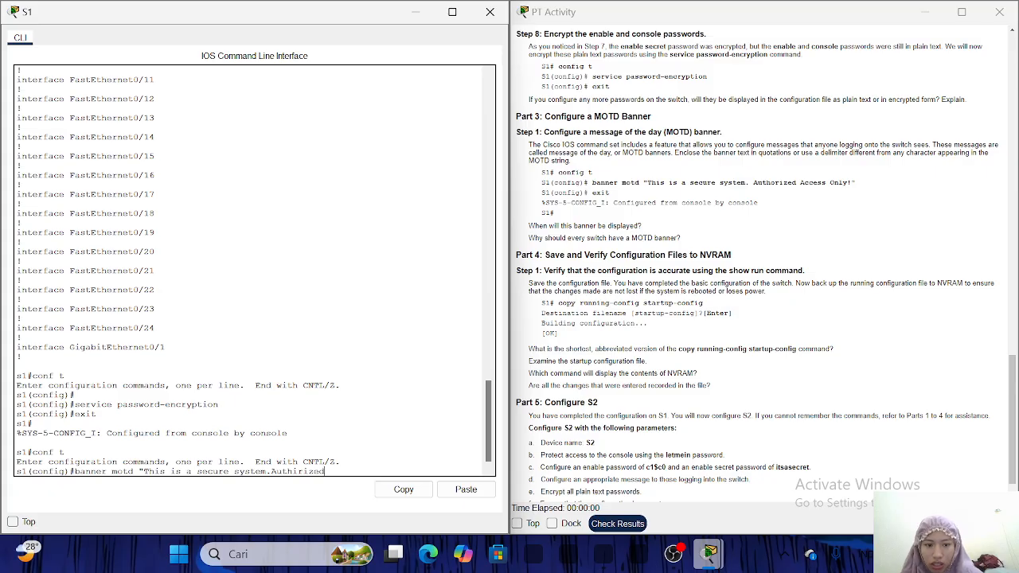
text( access)
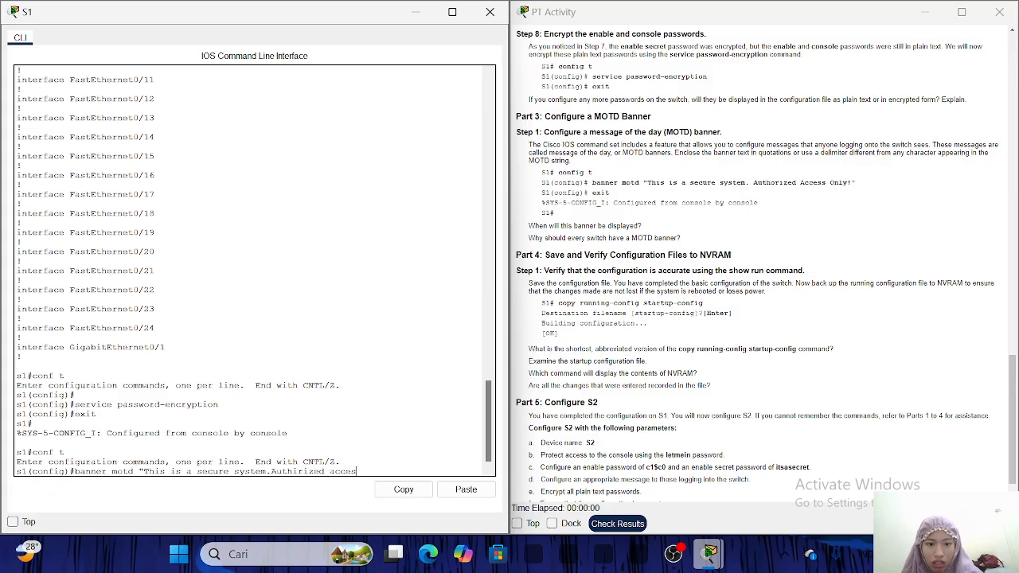
text( a)
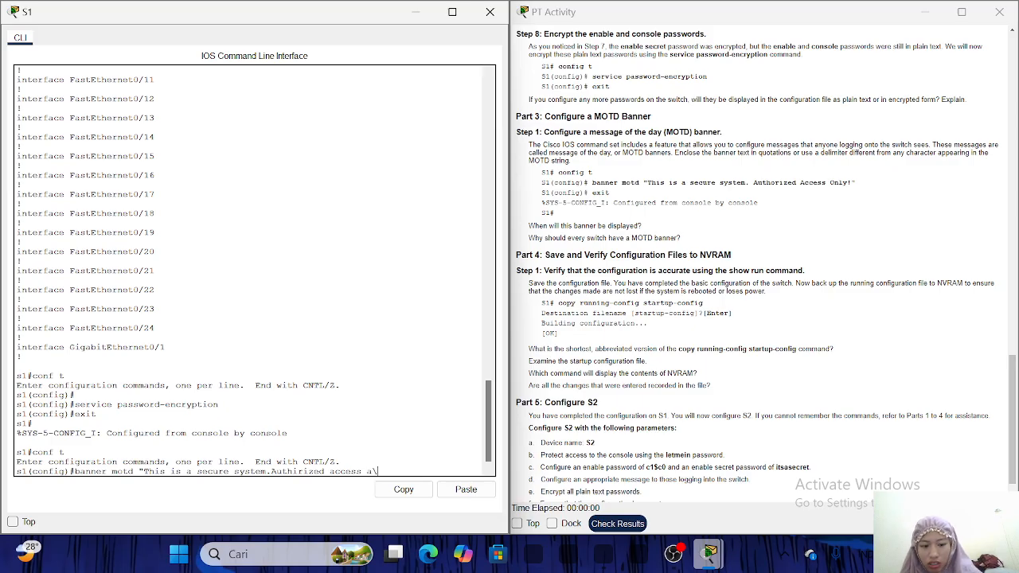
key(BackSpace)
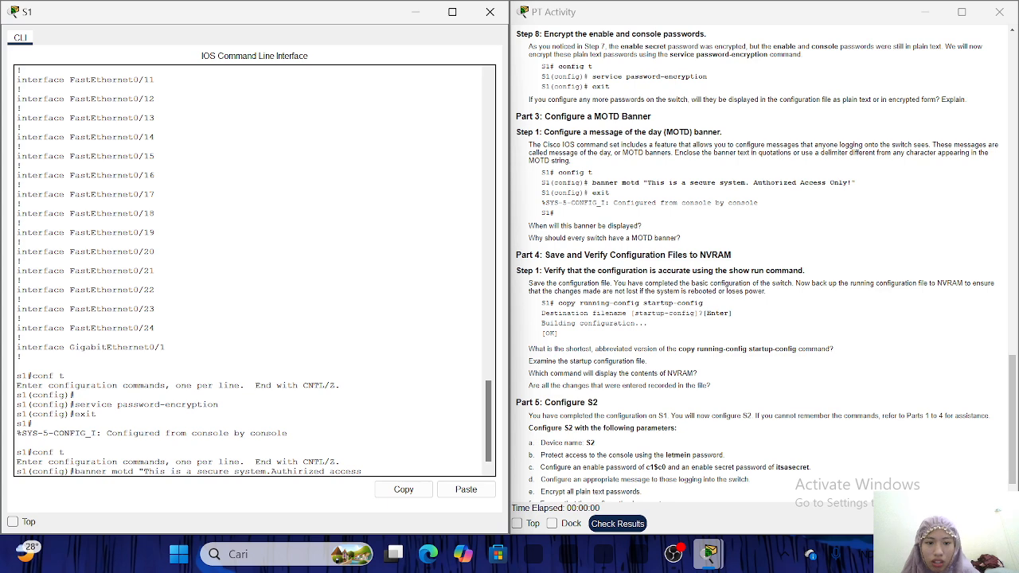
text(only!)
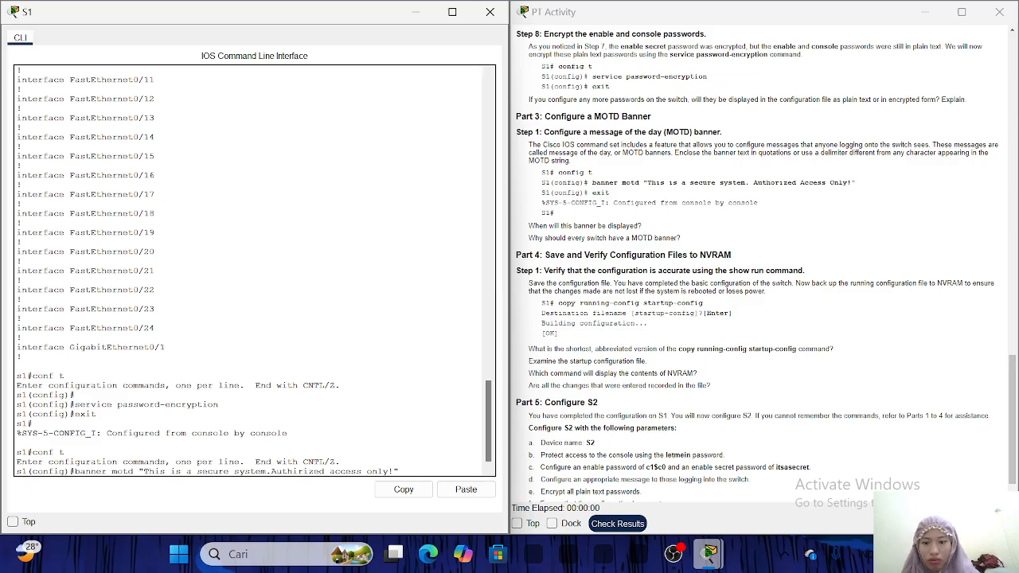
key(Return)
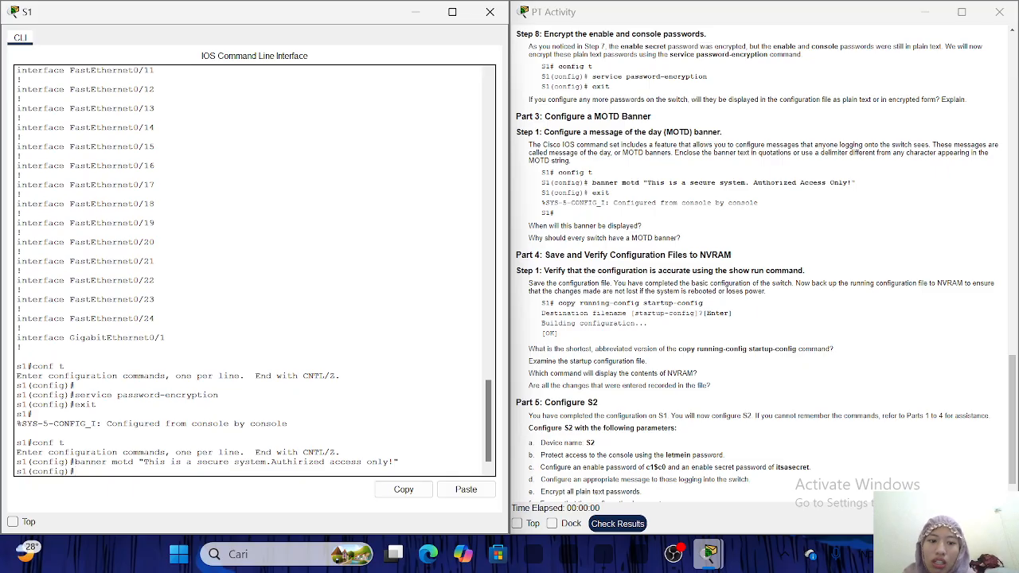
text(exit)
key(Return)
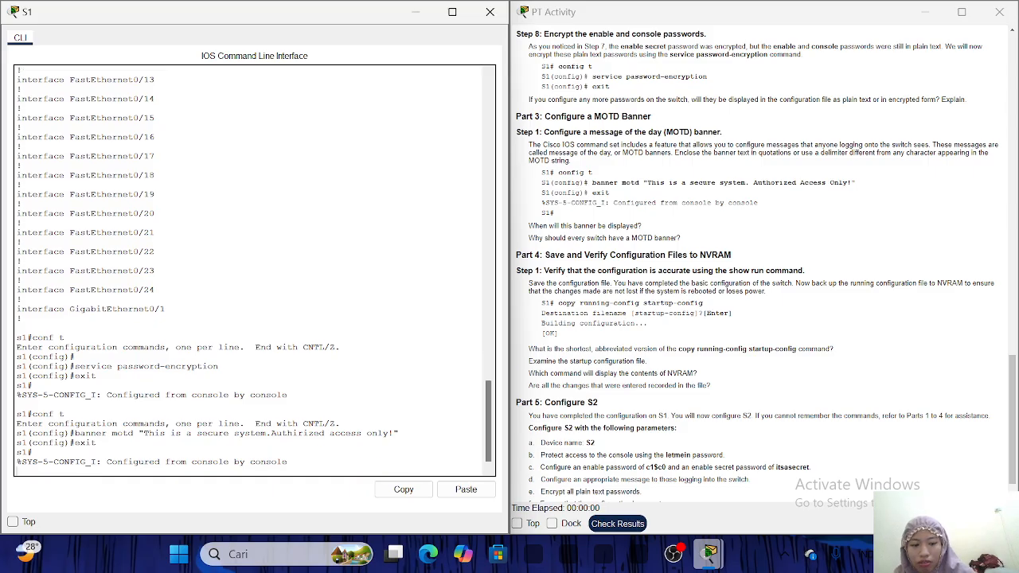
key(Return)
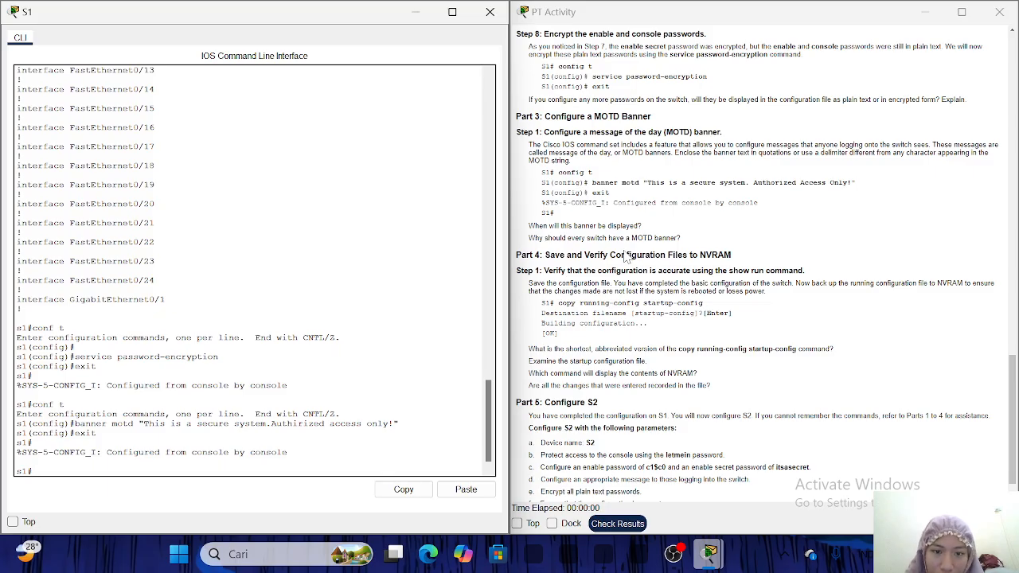
Run 'copy running_config startup-config', which S1 rejects as invalid input.
scroll(766, 263, down, 1)
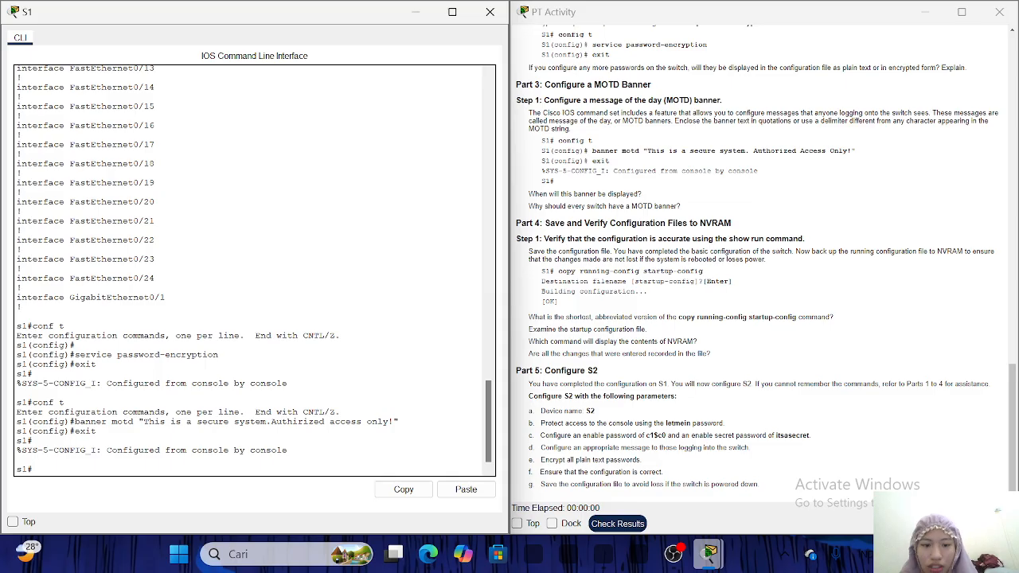
text(co)
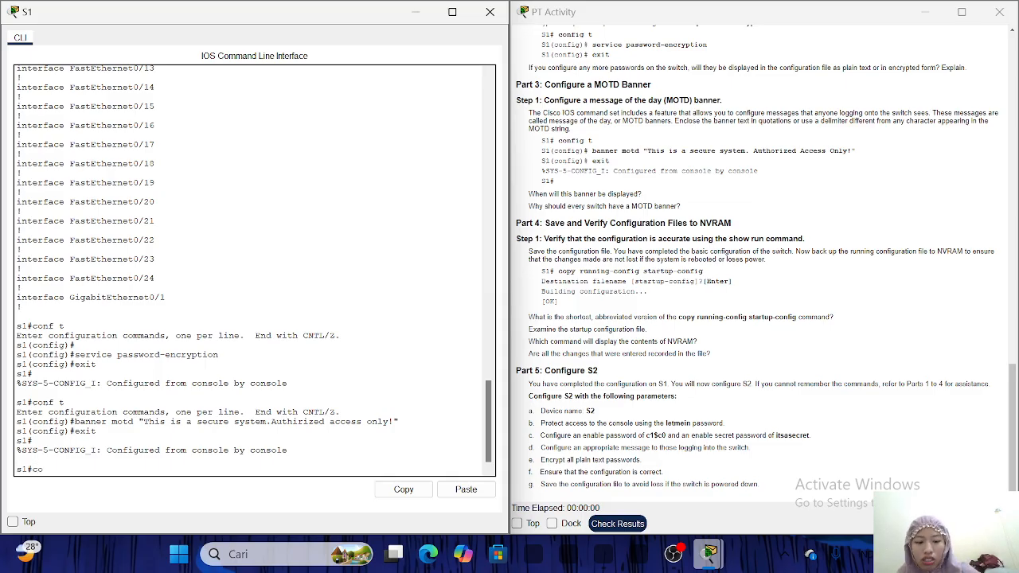
text(py running)
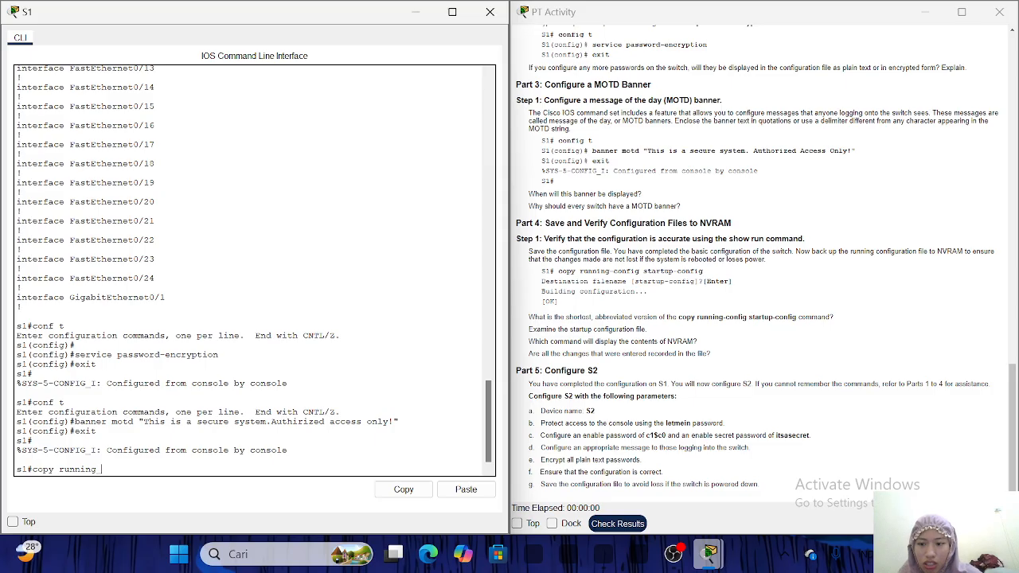
text(config)
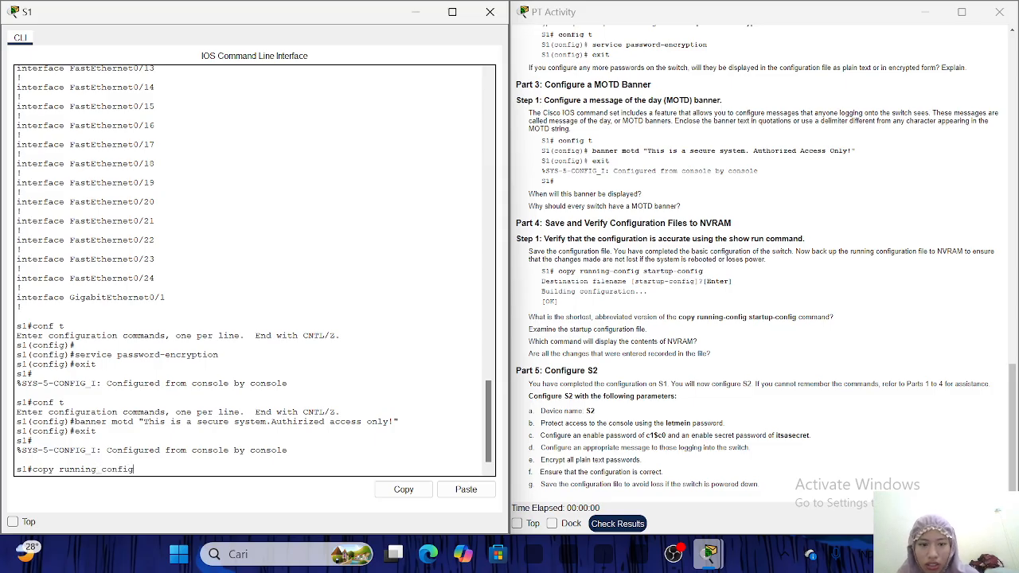
text( star)
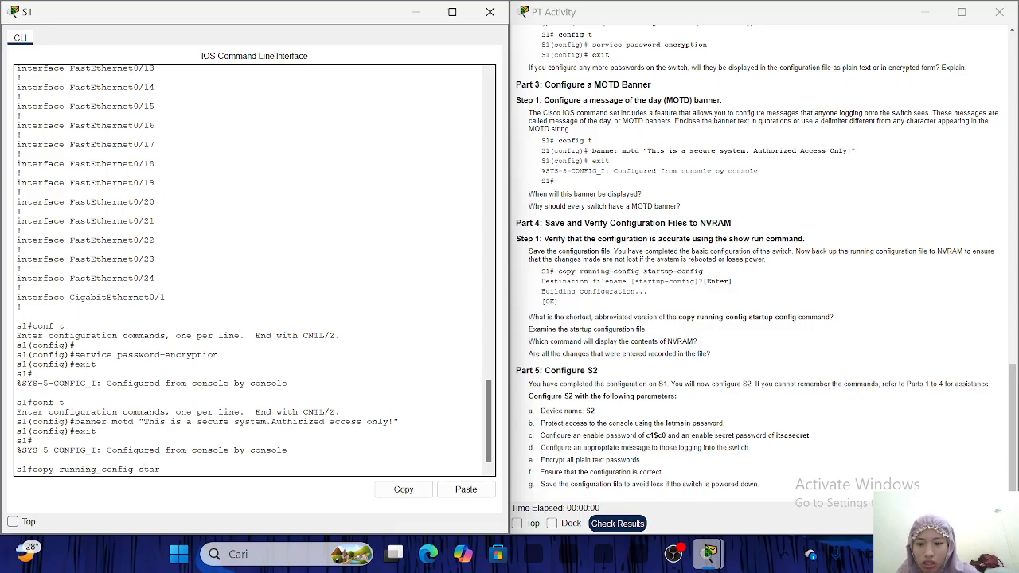
text(tup)
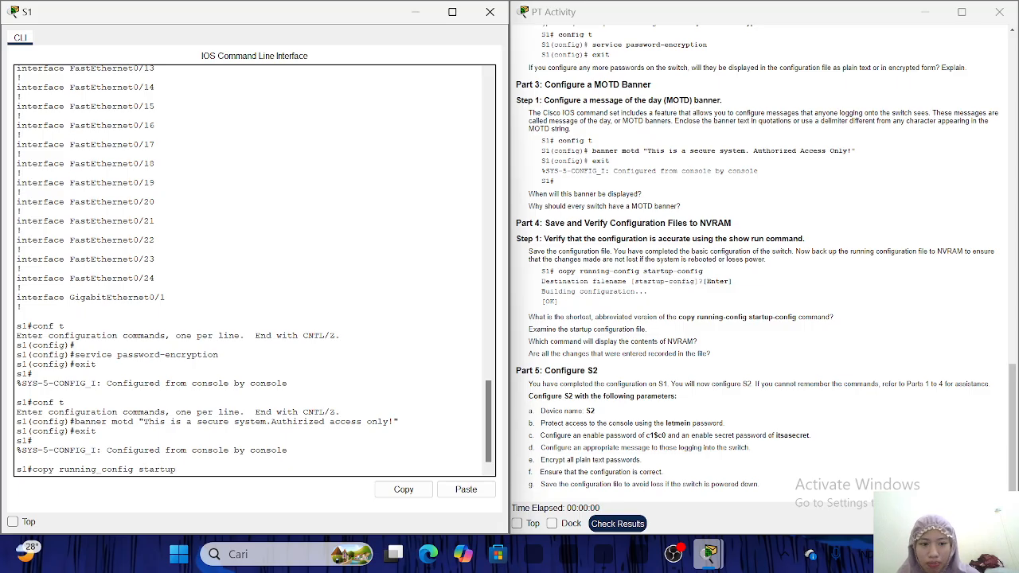
text(-config)
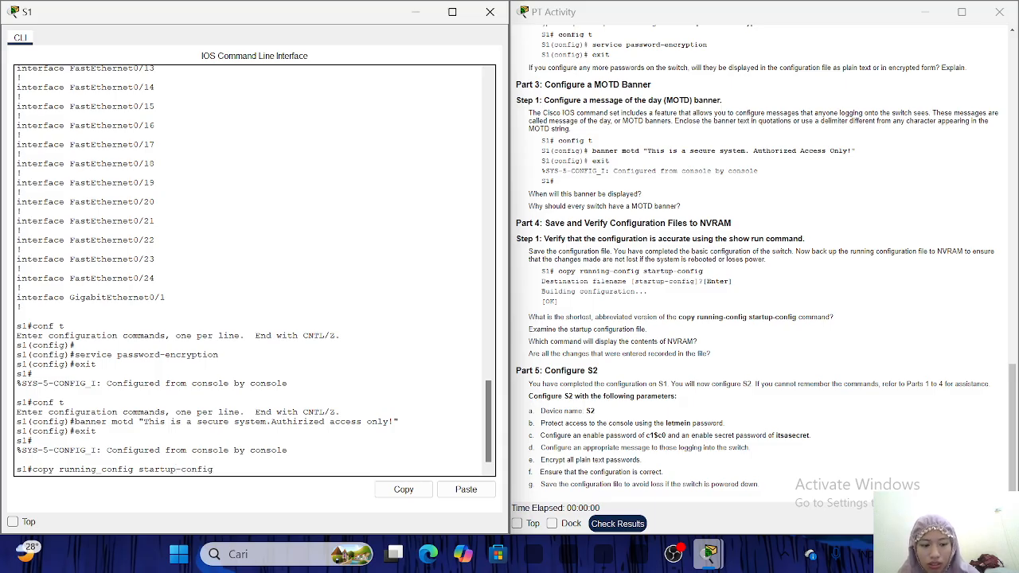
key(Return)
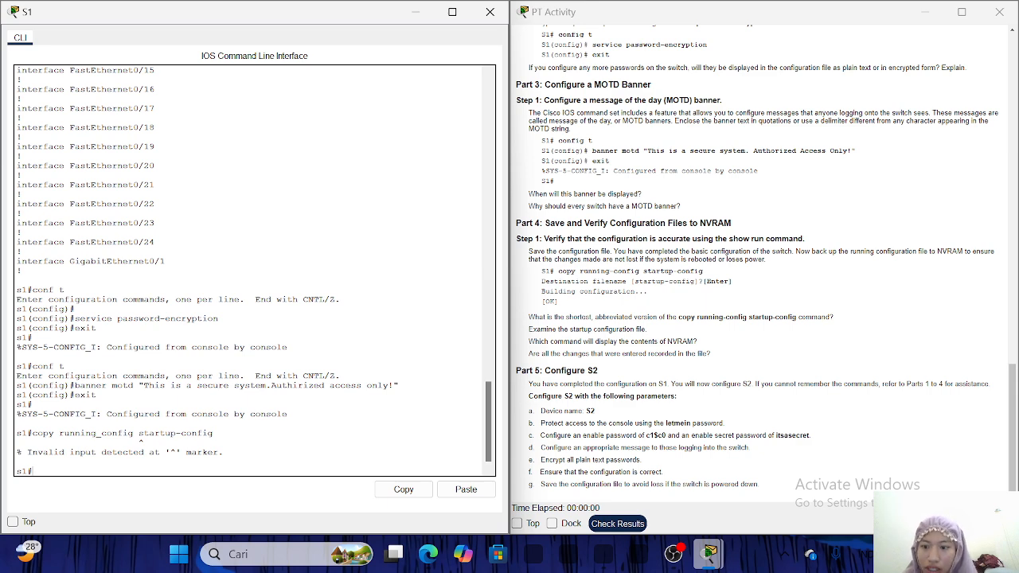
Save with 'copy running-config startup-config', accepting the default destination filename.
text(co)
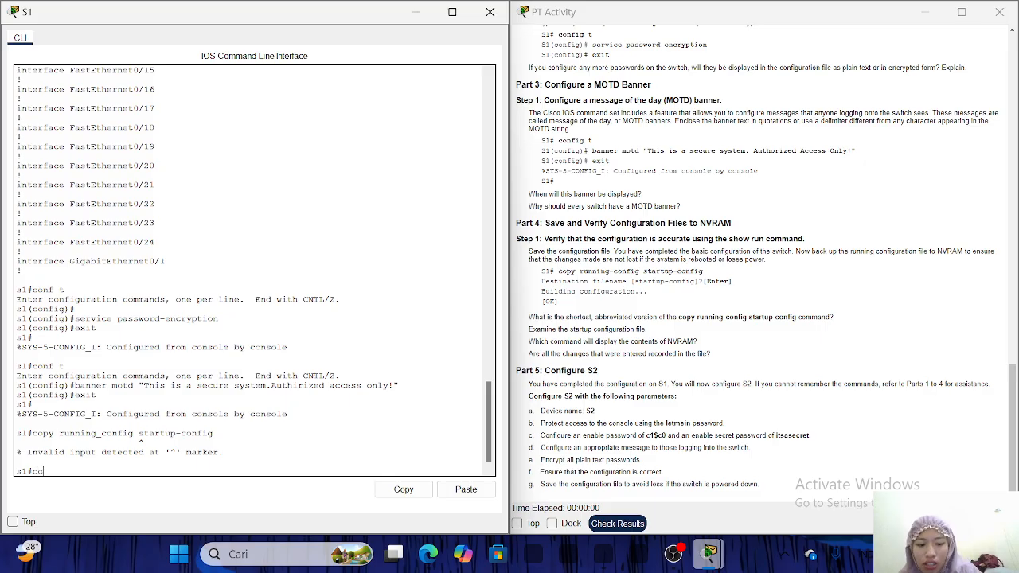
text(py running)
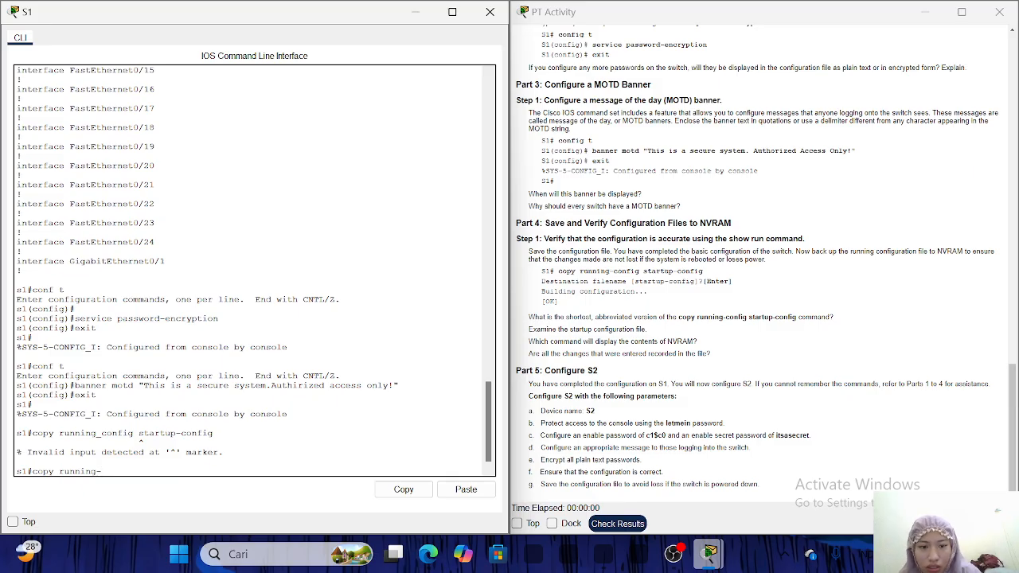
text(-confi)
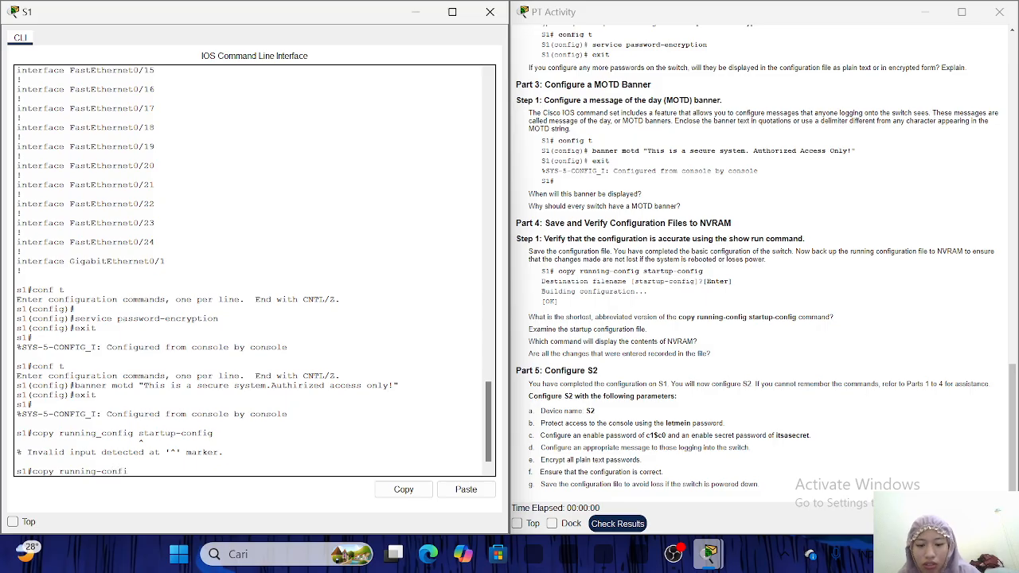
text(g startup)
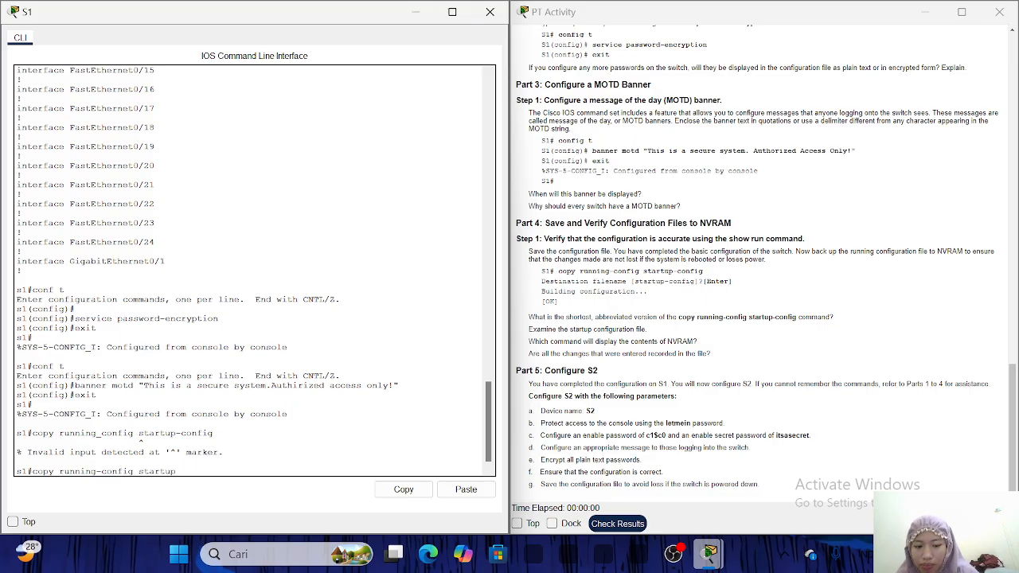
text(-confi)
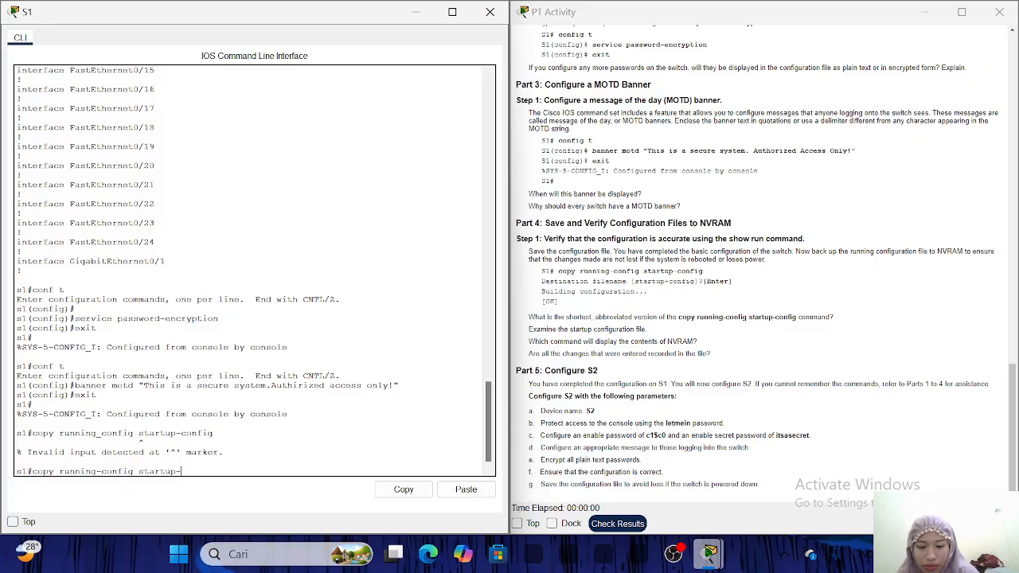
text(g)
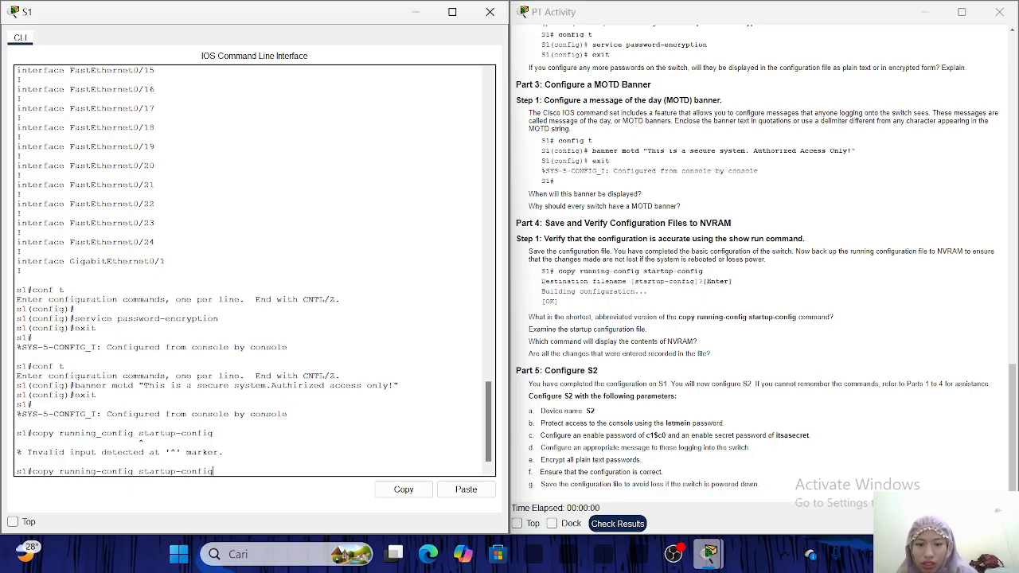
key(Return)
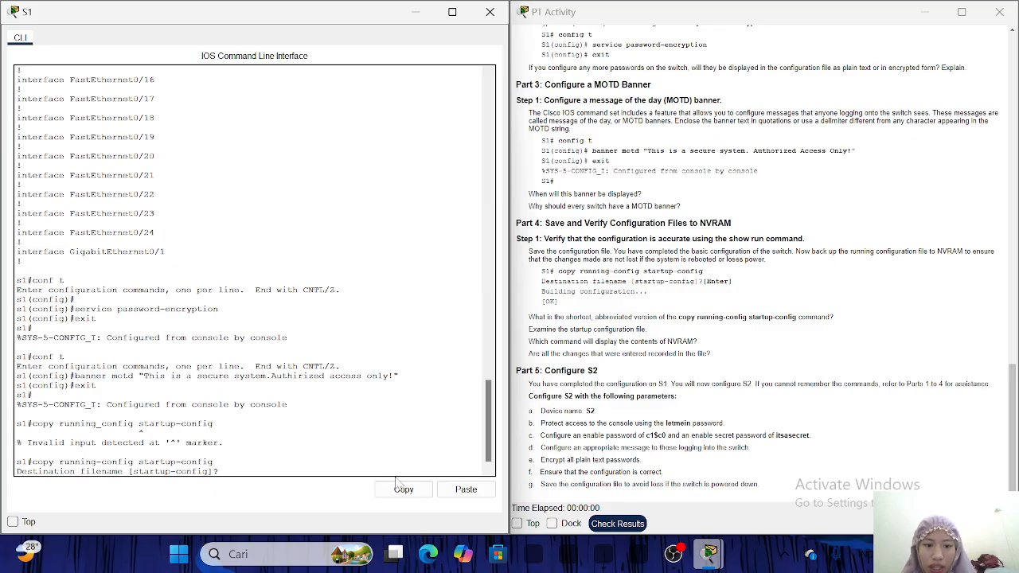
key(Return)
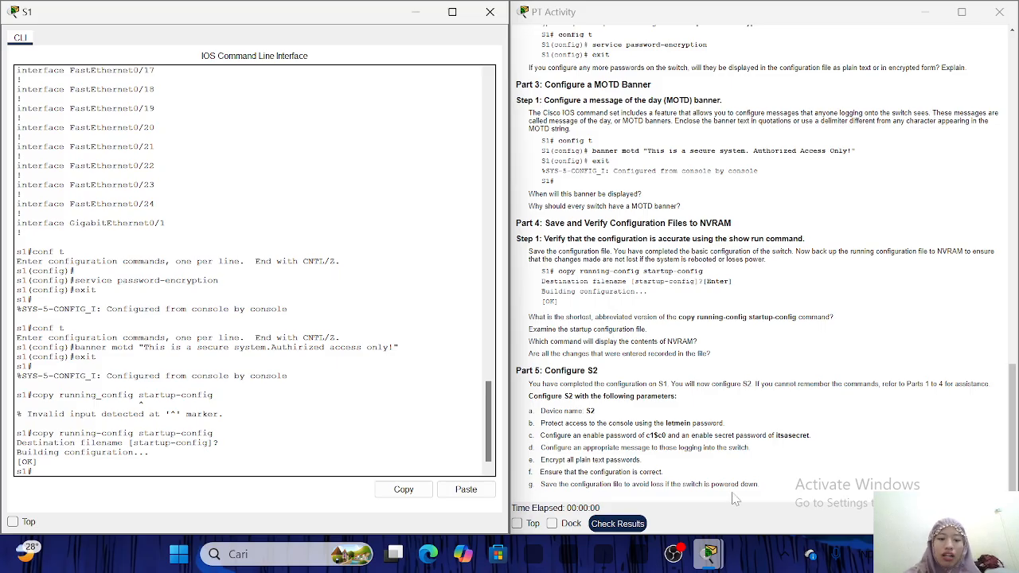
Switch to the OBS Studio window from the taskbar.
click(674, 553)
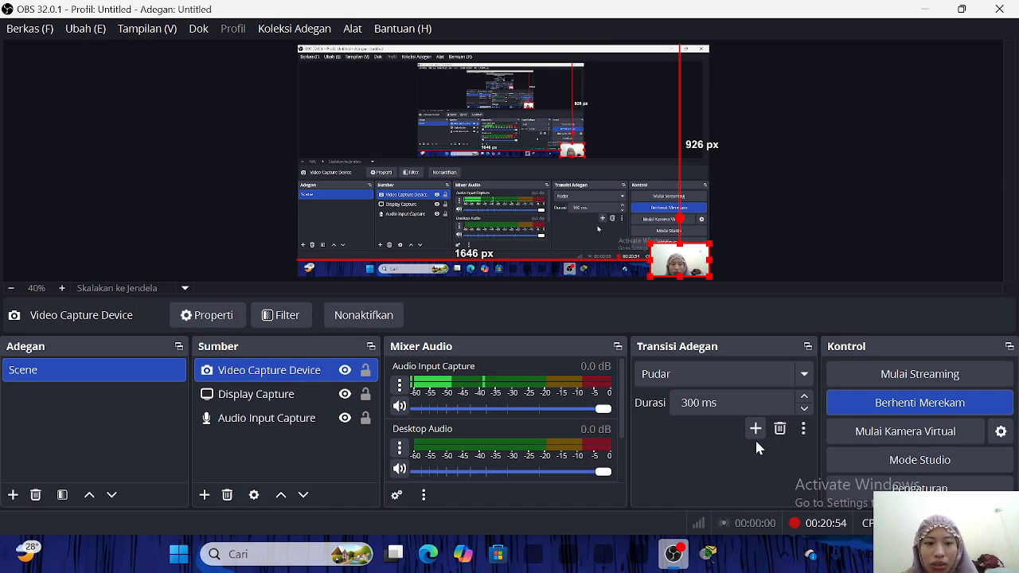